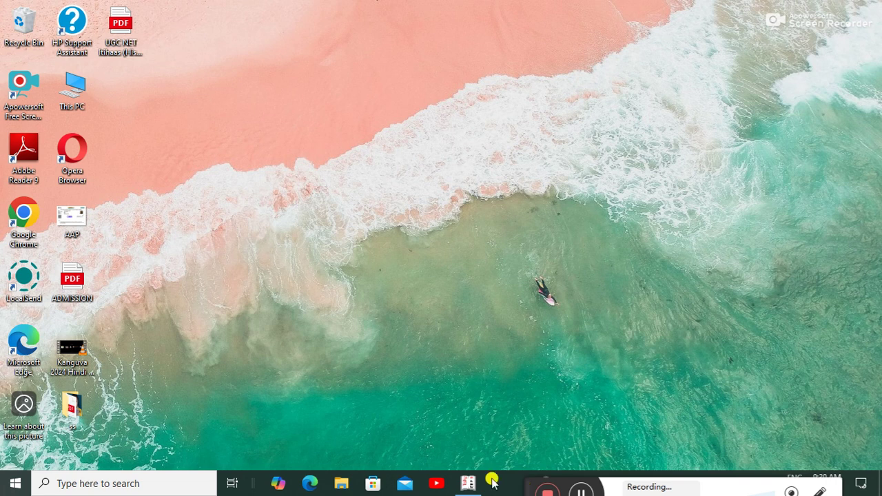
Quit Tally to the desktop and relaunch Tally.ERP 9 from Windows search.
click(468, 483)
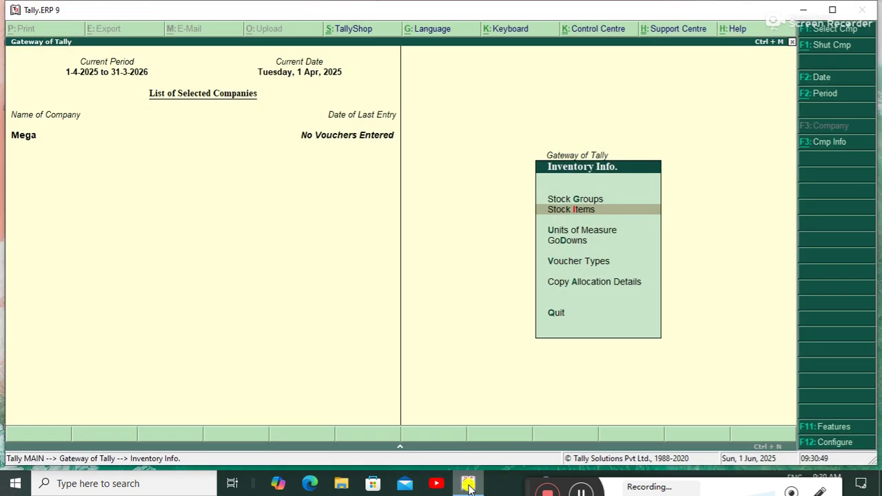
key(Escape)
key(Escape)
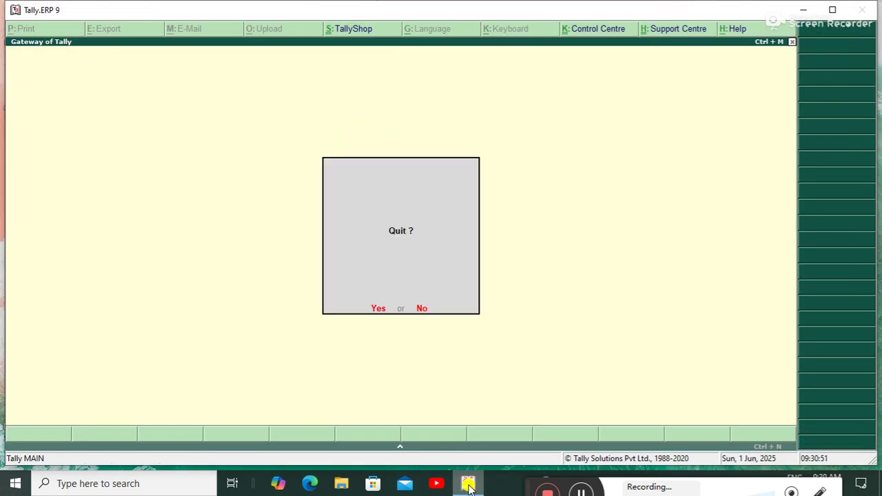
click(469, 486)
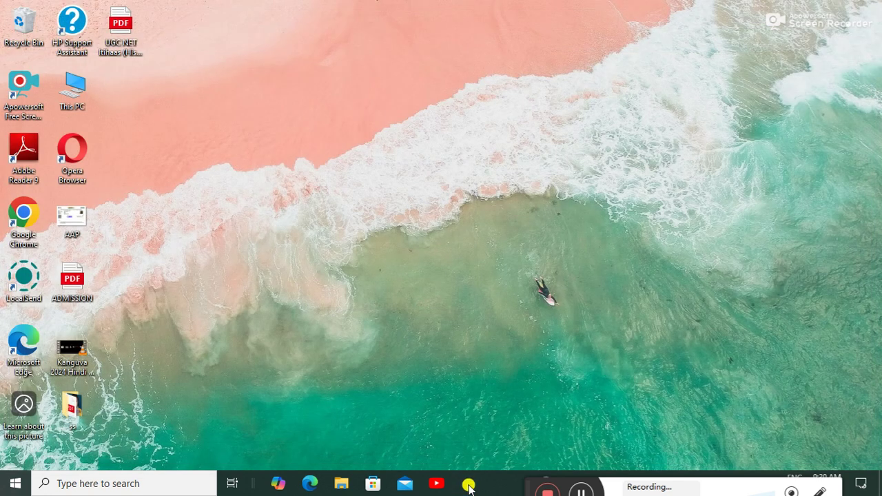
key(super)
text(tal)
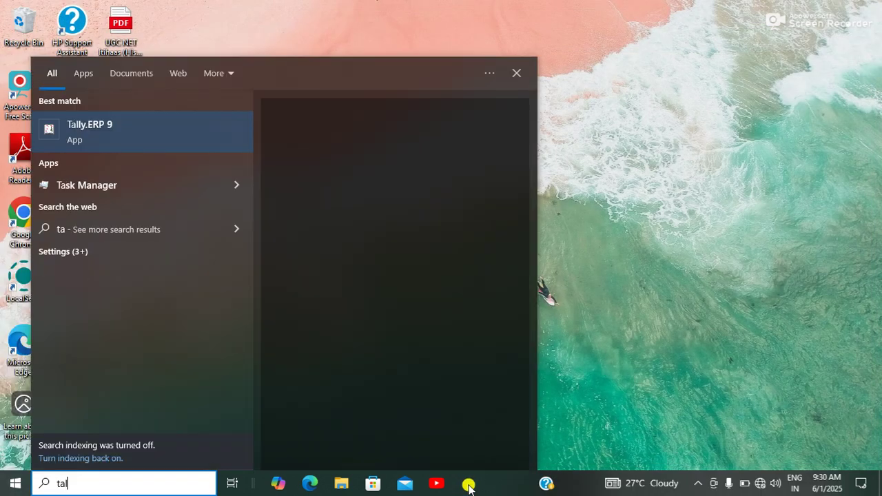
text(l)
key(Return)
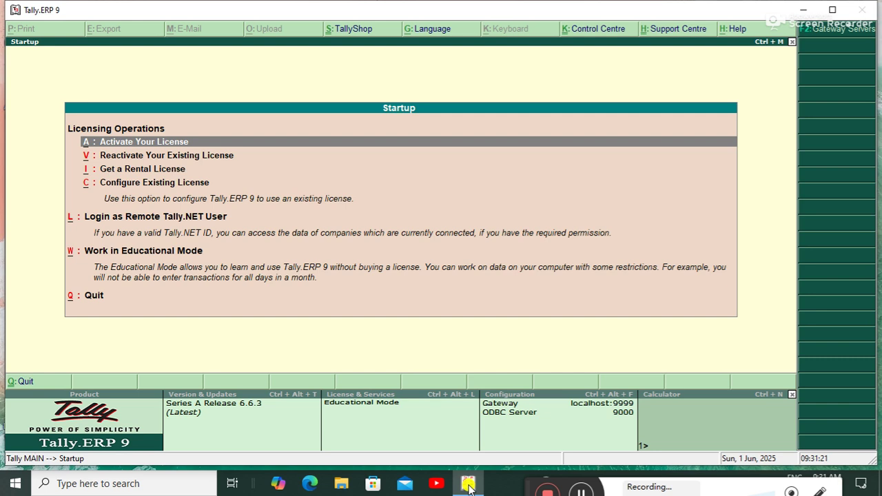
Continue in Educational Mode and shut company A1 so no company is loaded.
key(Down)
key(Down)
key(Down)
key(Down)
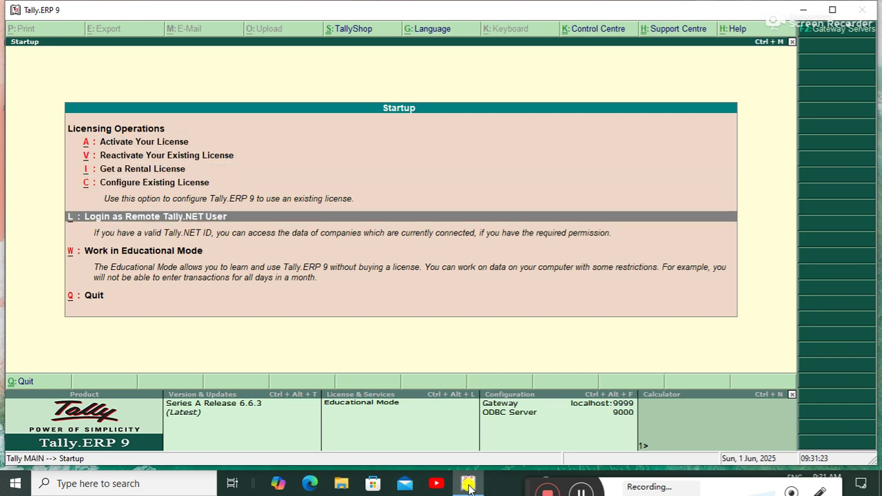
key(Return)
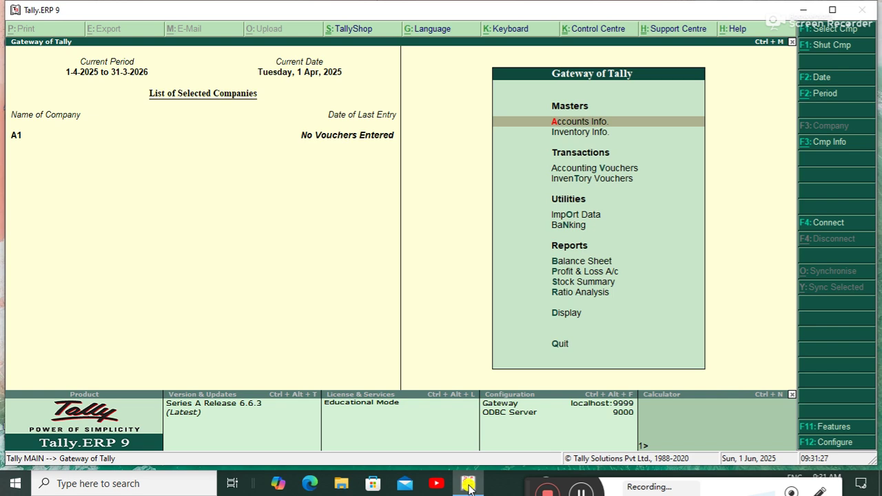
key(alt+F3)
key(Down)
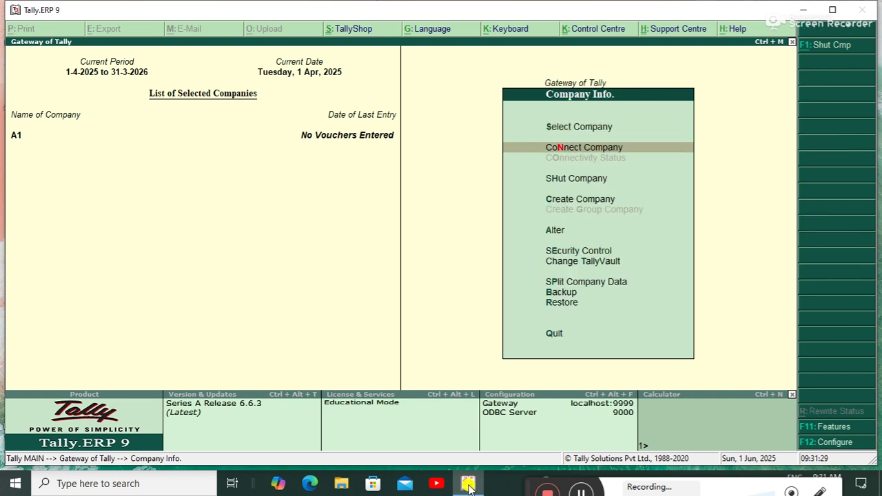
key(Down)
key(Return)
key(Return)
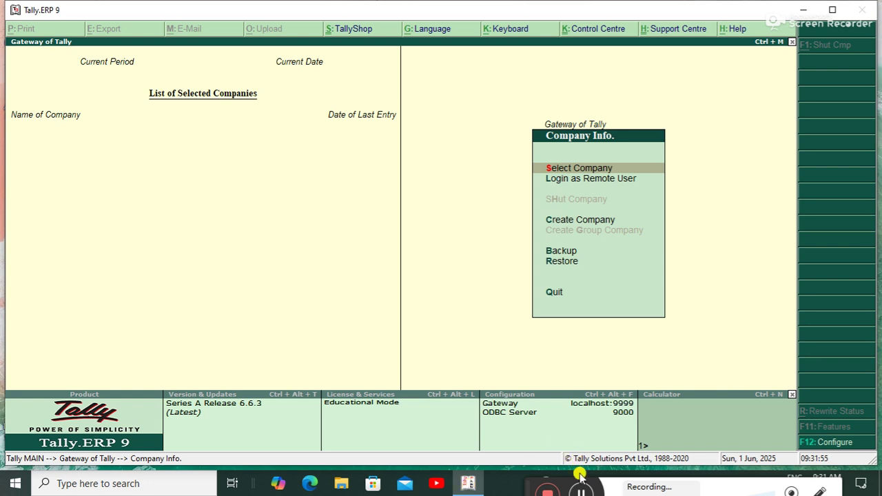
click(583, 492)
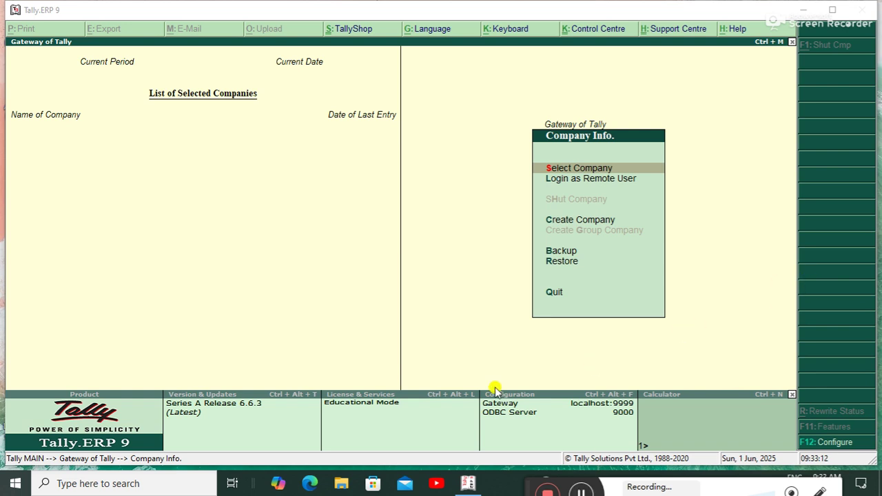
key(Down)
key(Down)
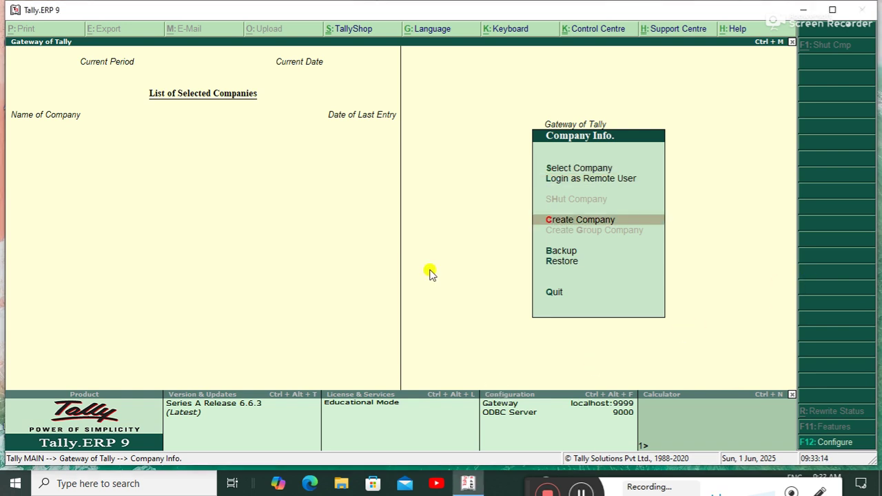
Create a company named 'Mega Value' with matching mailing name and two address lines.
key(Return)
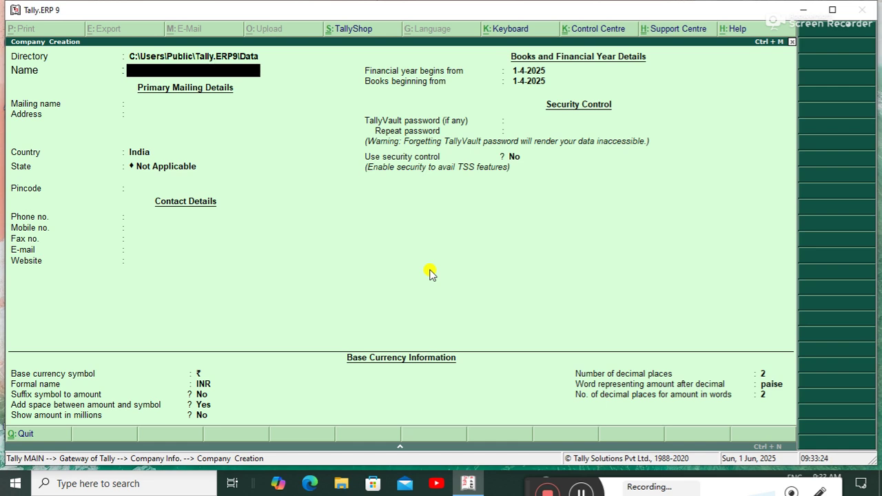
text(Mega Value)
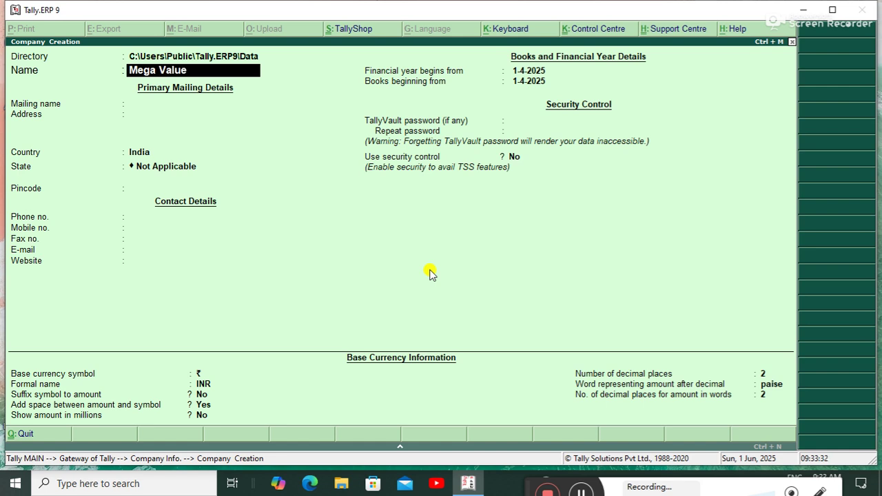
key(Return)
key(Return)
text(Dhak)
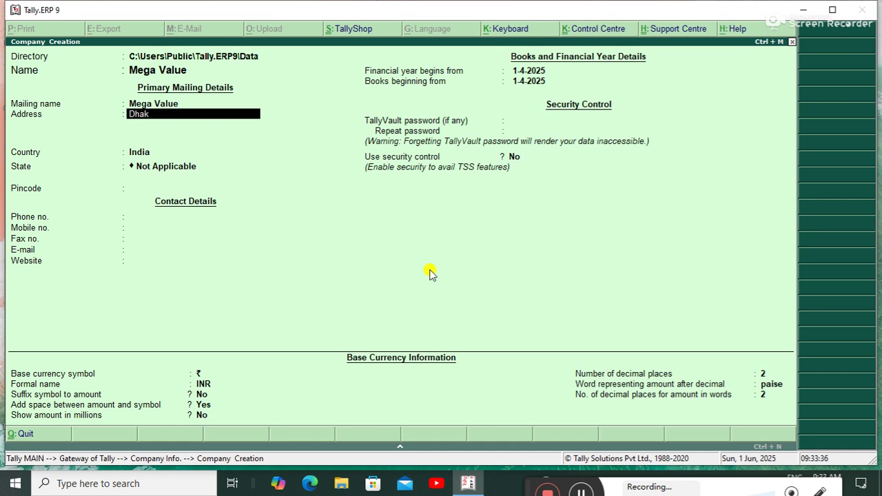
text(a Road Motihari)
key(Return)
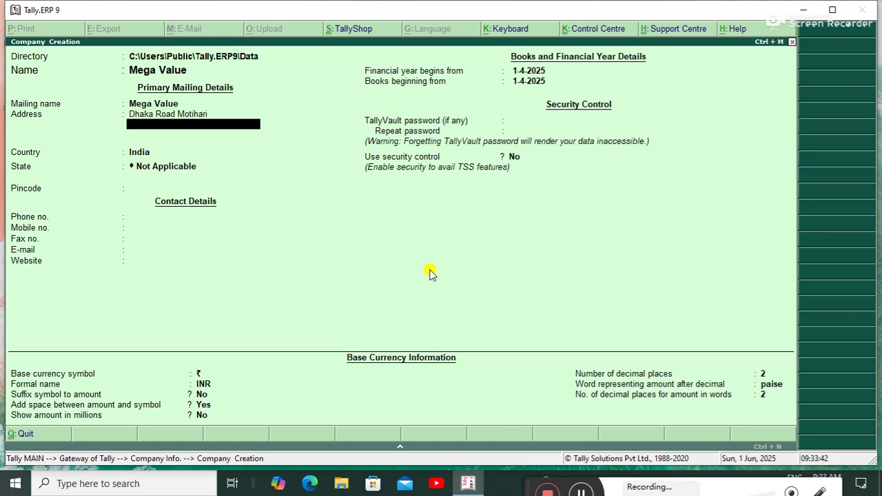
text(N)
text(Mega market)
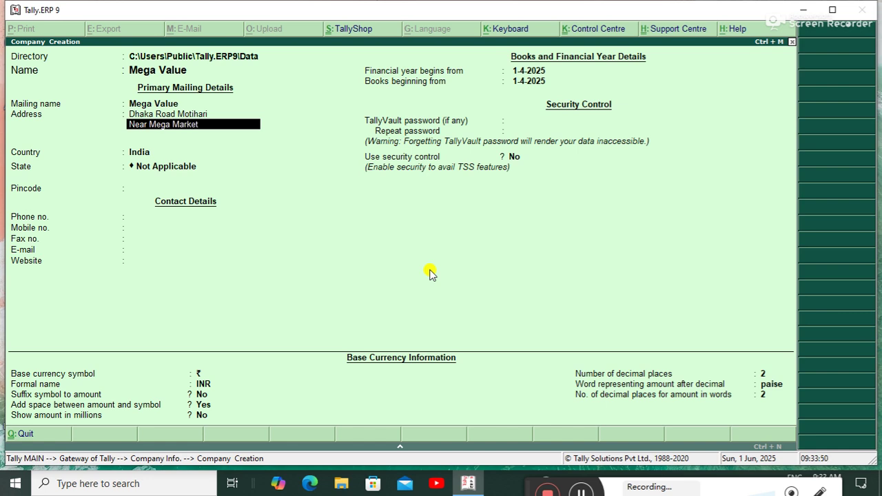
Keep country India, choose state Bihar and enter the pincode.
key(Return)
key(Return)
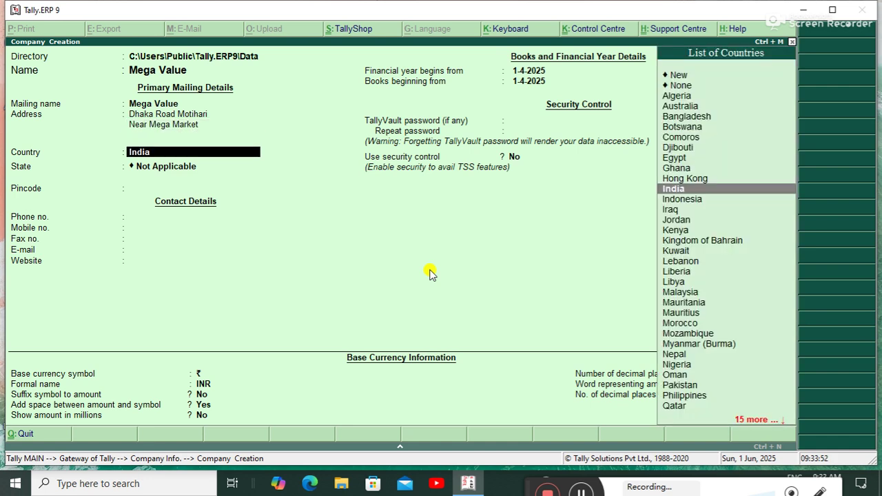
key(Return)
text(B)
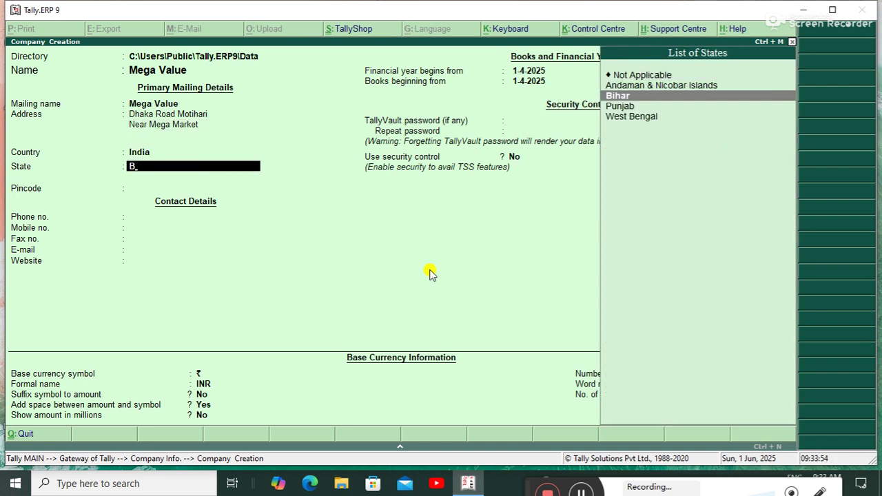
key(Return)
text(84540)
key(Return)
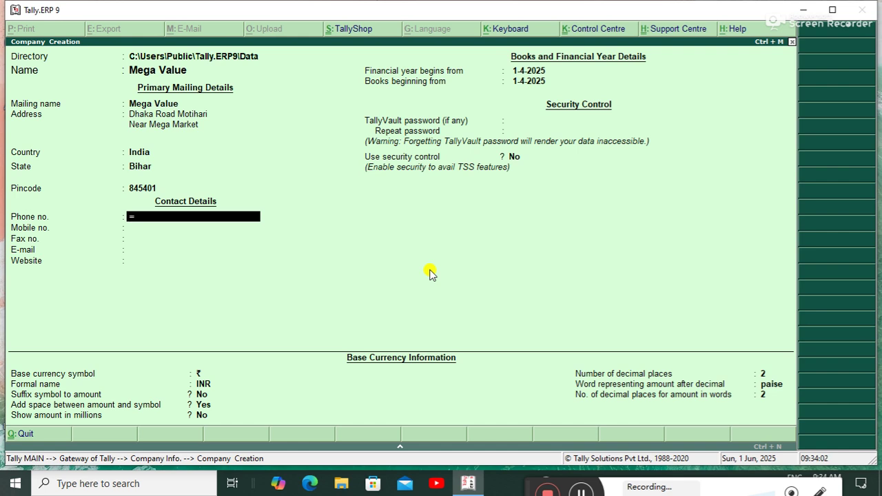
Enter the company's phone, mobile and fax numbers.
key(Return)
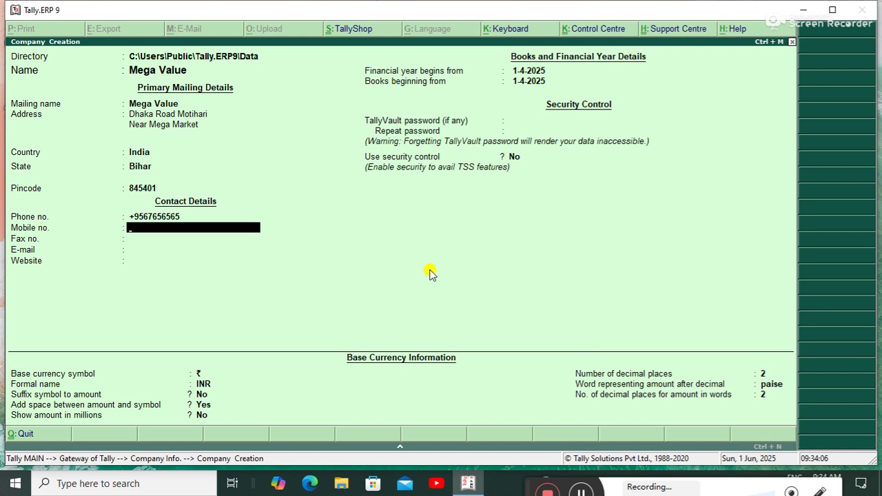
text(+91 765765765765)
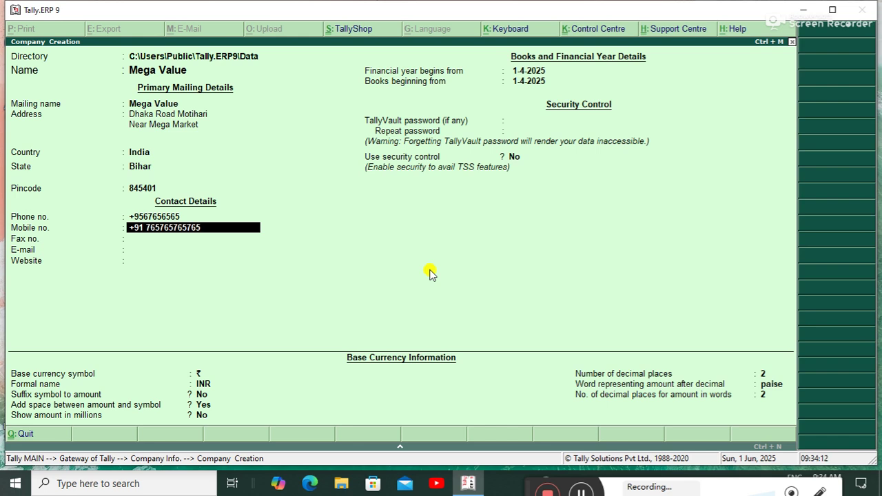
key(BackSpace)
key(Return)
text(12)
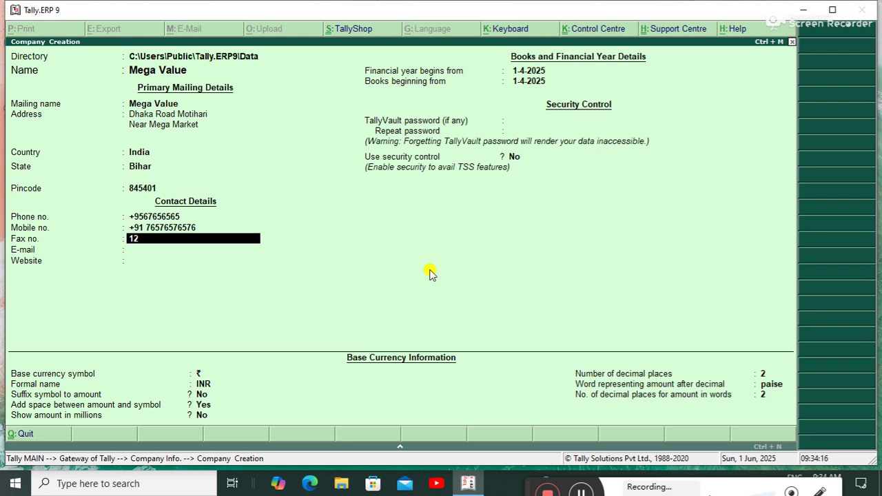
key(Return)
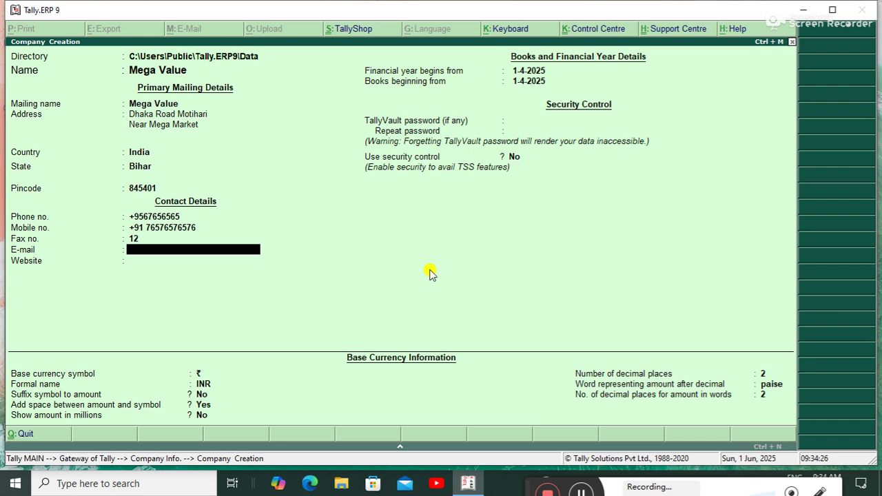
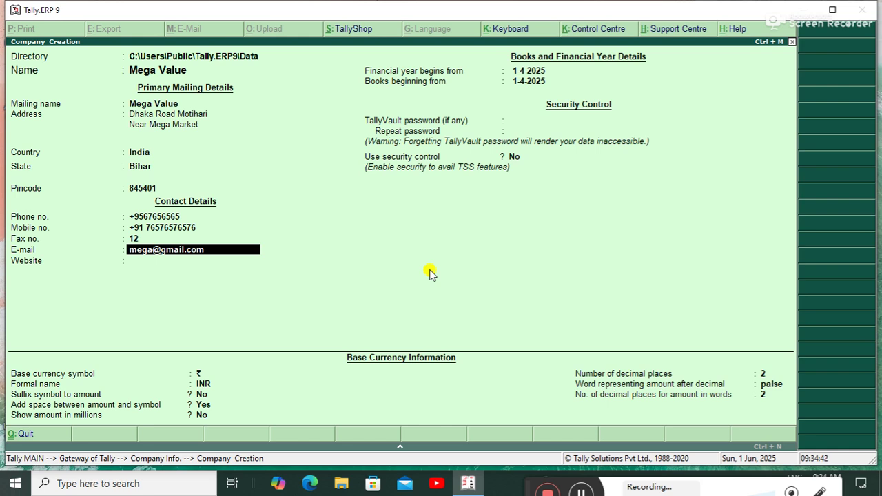
key(Return)
text(ww)
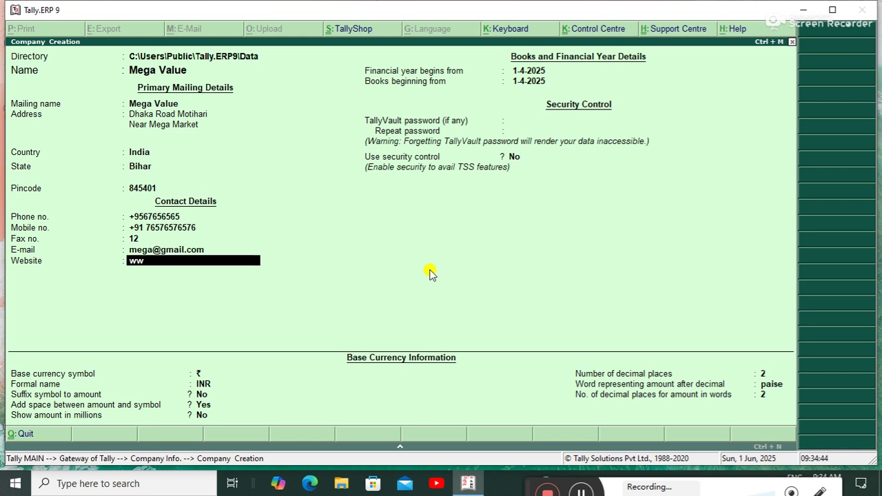
text(w.mega.com)
key(Return)
key(Return)
key(Return)
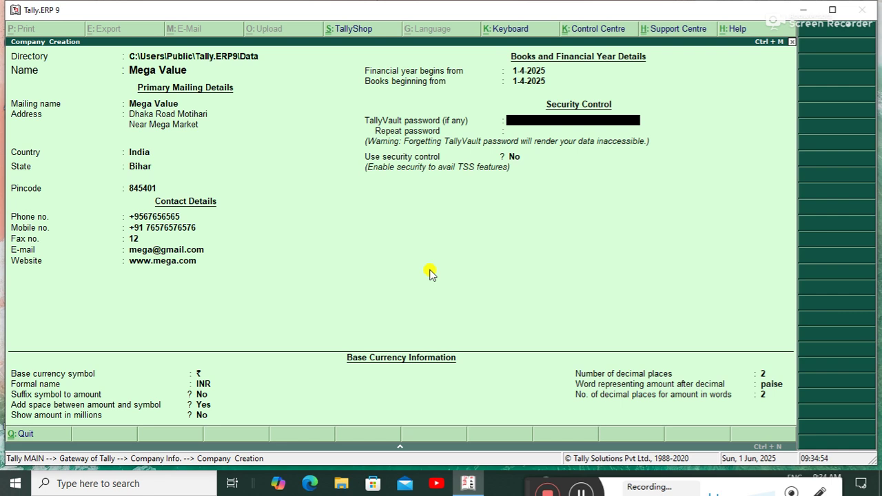
Turn on security control with an administrator user name and password.
key(Return)
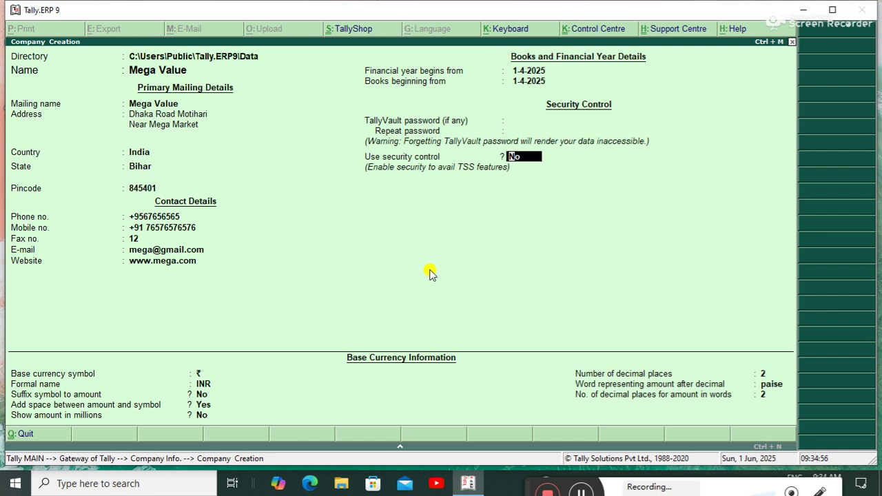
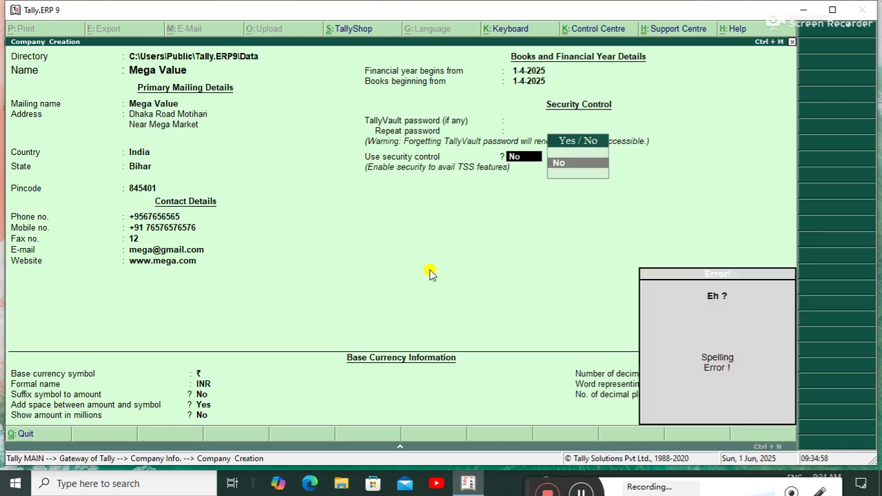
key(BackSpace)
key(BackSpace)
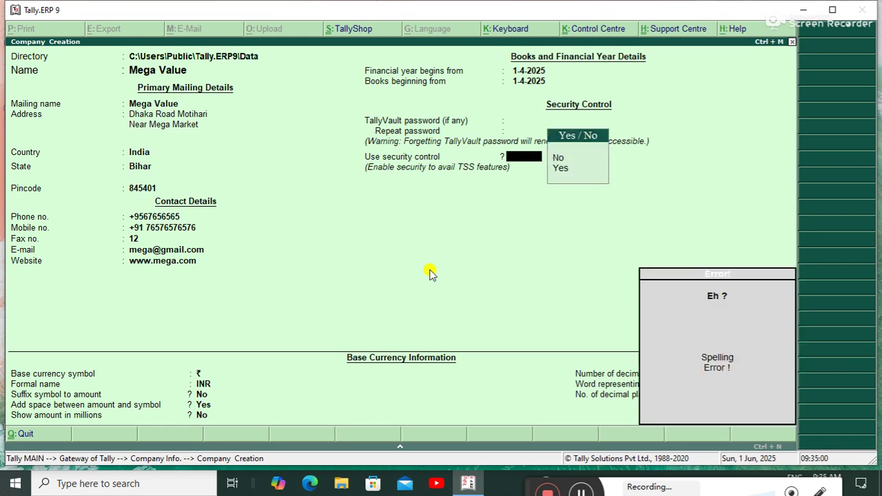
key(BackSpace)
key(Return)
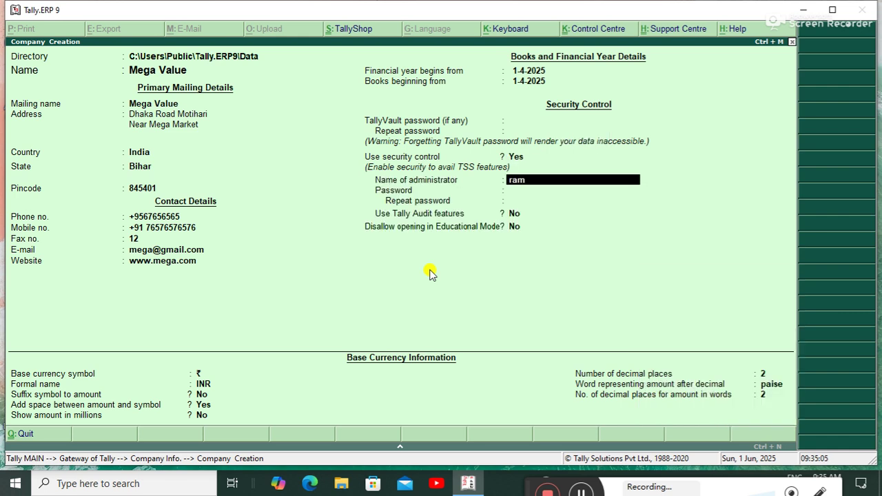
key(Return)
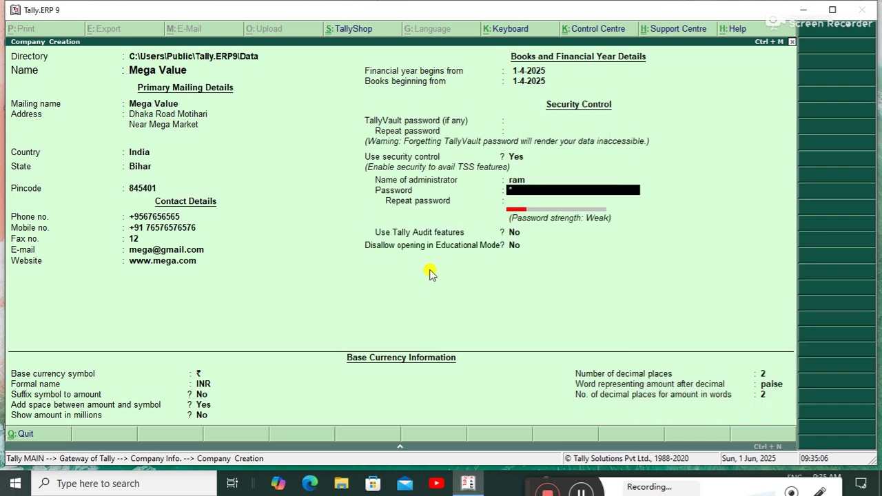
key(Return)
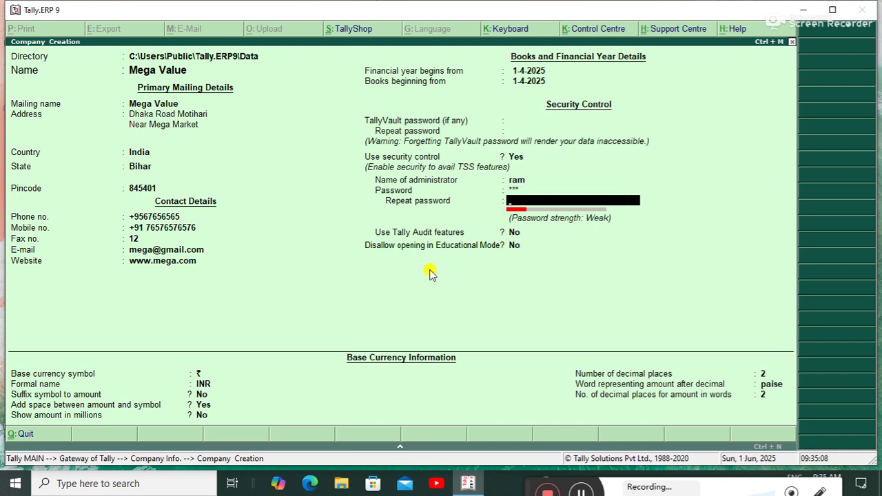
key(Return)
key(Return)
key(Return)
key(Return)
key(Return)
key(Return)
key(Return)
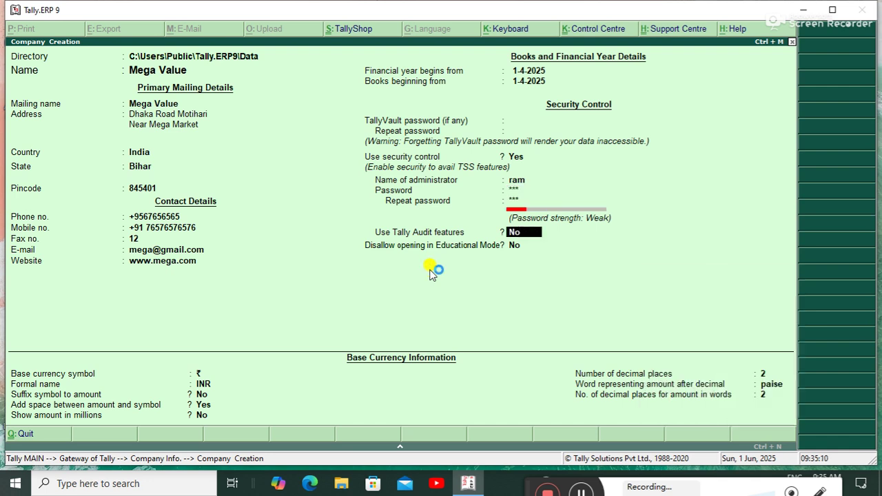
Set currency symbol Rs and formal name 'Rupess', reaching the save confirmation.
key(Return)
key(Return)
key(Return)
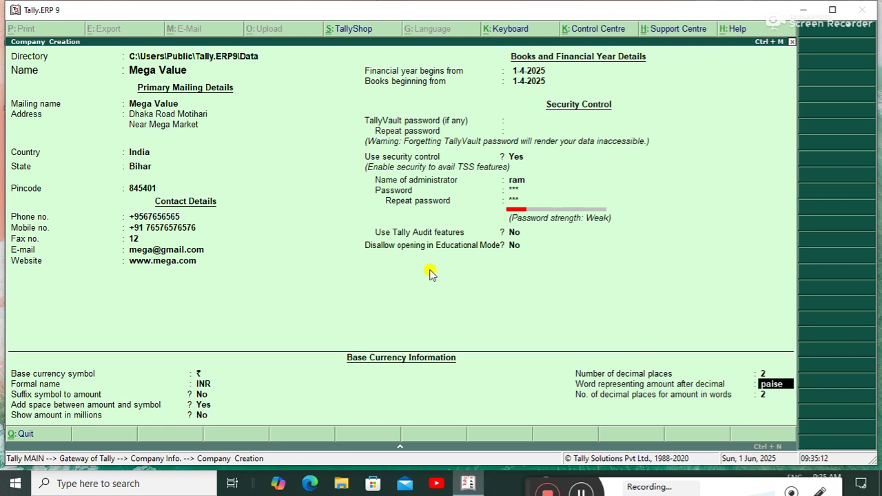
key(Up)
key(Up)
key(Up)
key(Up)
key(Up)
key(Up)
key(Up)
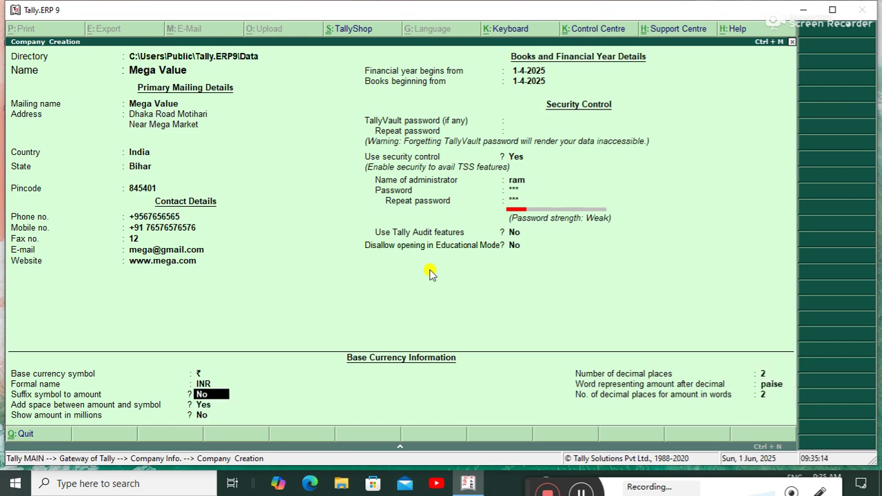
text(Rs)
key(Return)
text(Rupess)
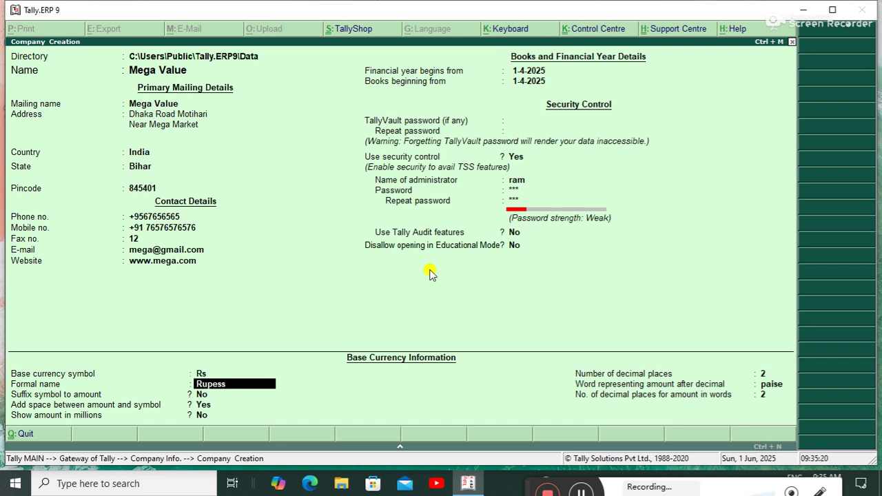
key(Return)
key(Return)
key(Return)
key(Return)
key(Return)
key(Return)
key(Return)
key(Return)
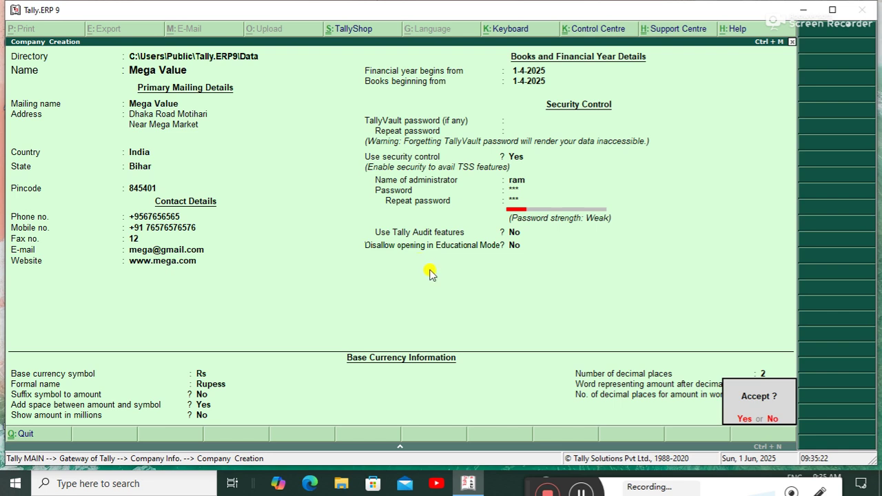
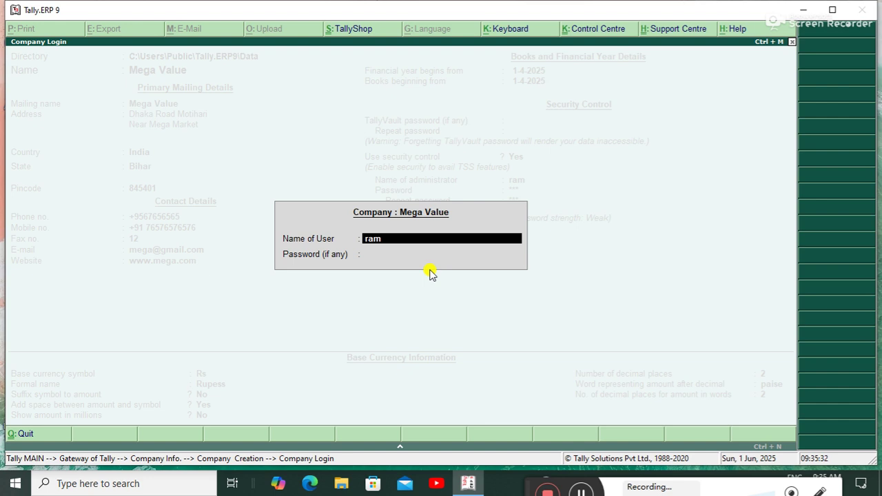
Log in to Mega Value with the administrator credentials and return to Gateway of Tally.
key(Return)
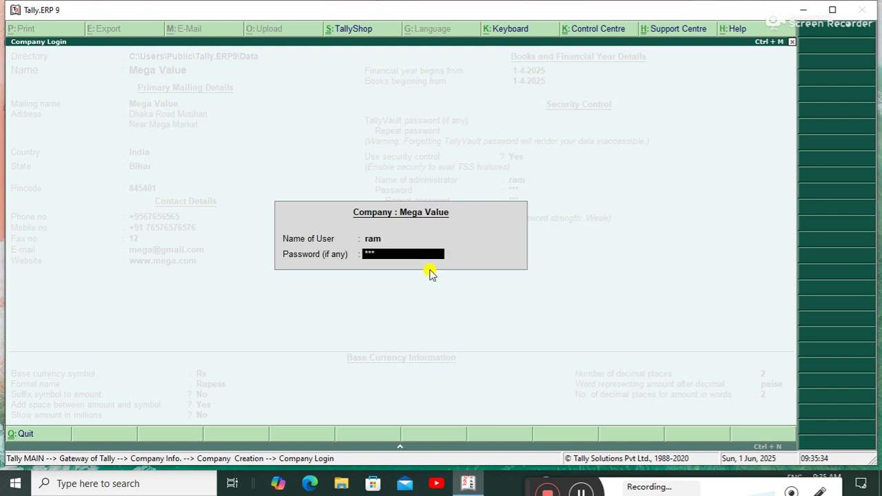
key(Return)
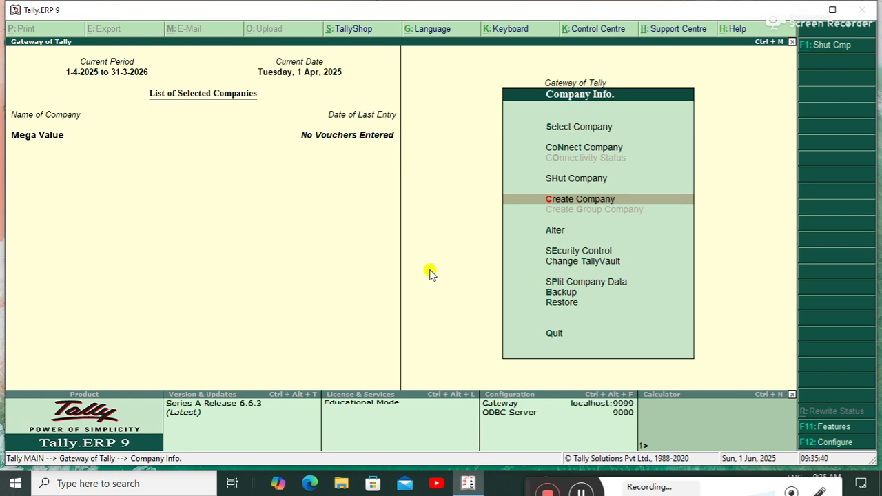
key(Escape)
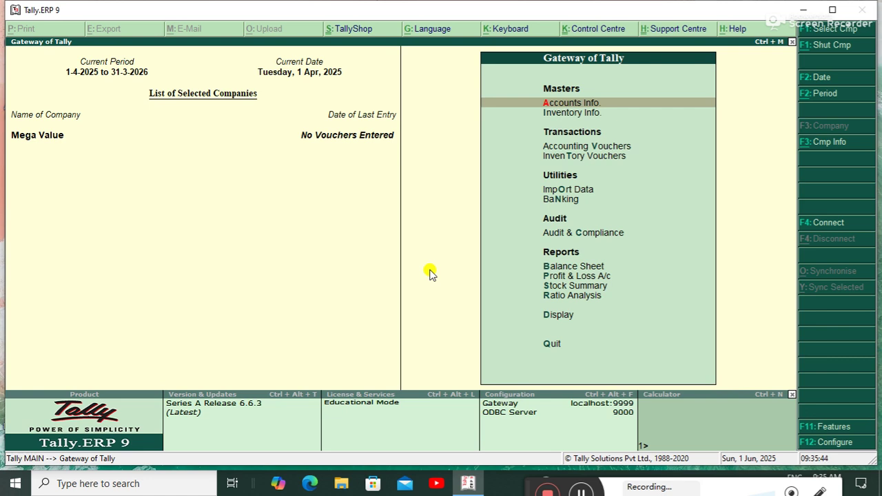
Create the 'Purchase Account' ledger under Purchase Accounts and save it with Ctrl+A.
key(Return)
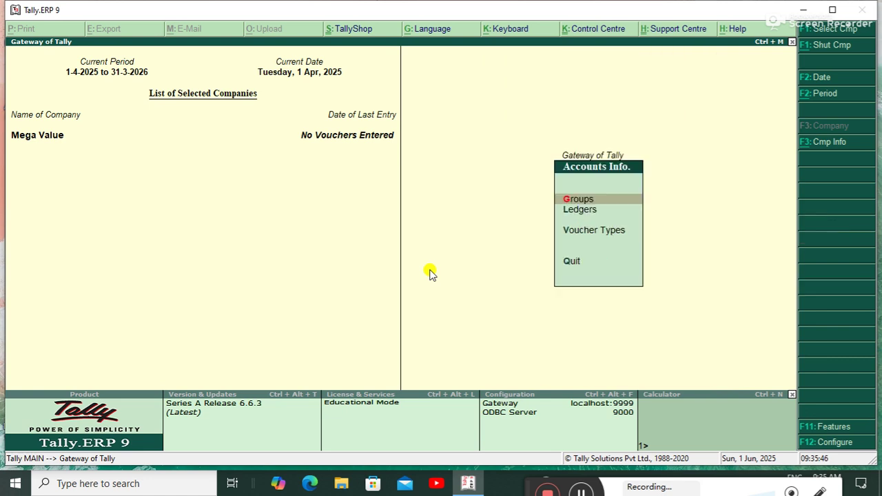
key(Down)
key(Return)
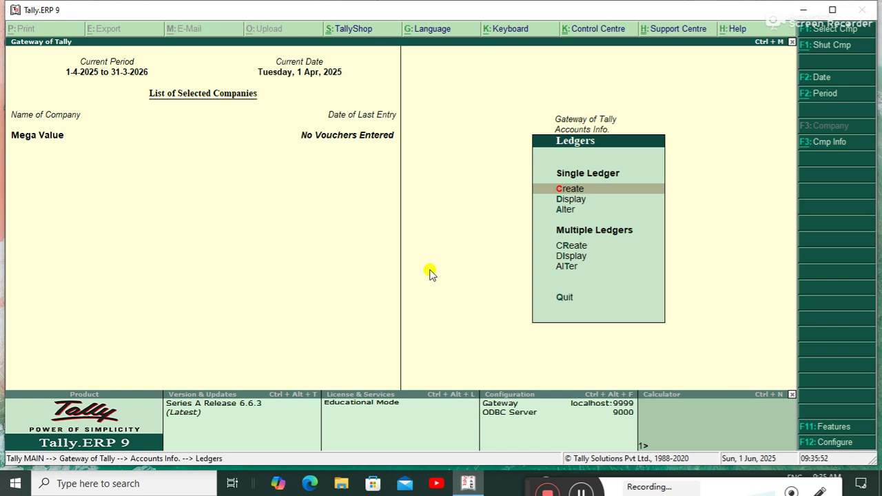
key(Return)
text(Pur)
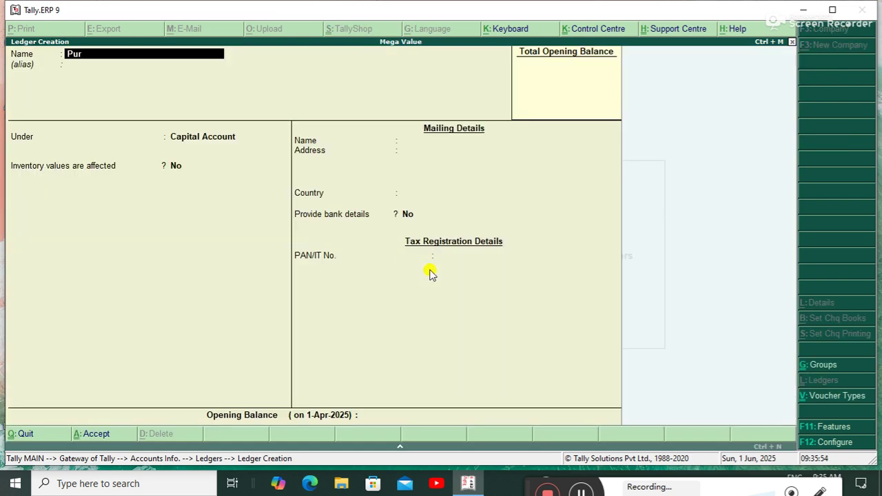
text(chase Account)
key(Return)
key(Return)
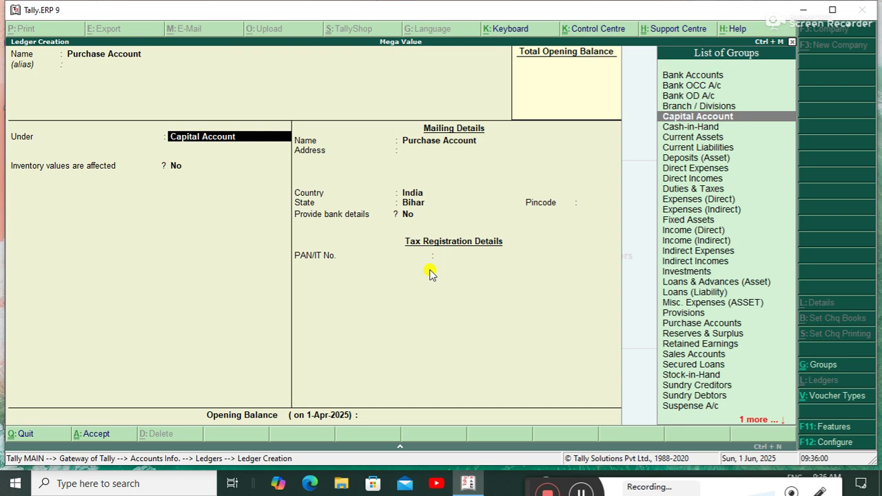
text(P)
key(Down)
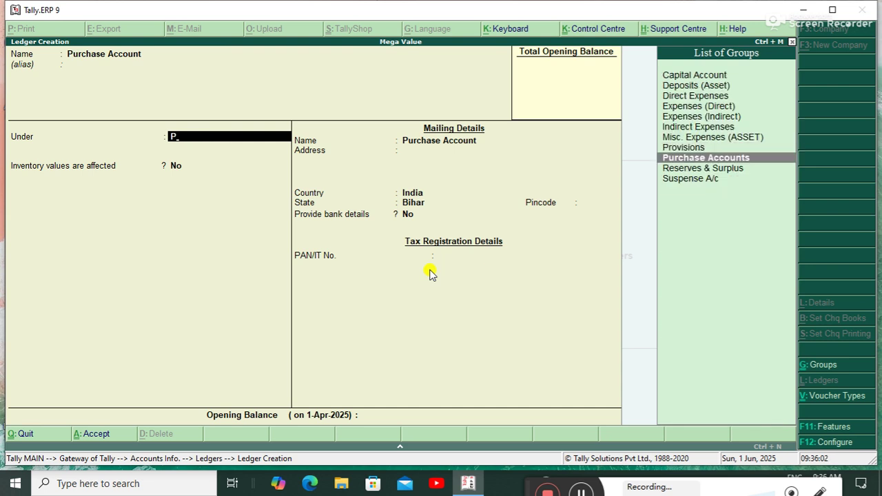
key(Return)
key(ctrl+a)
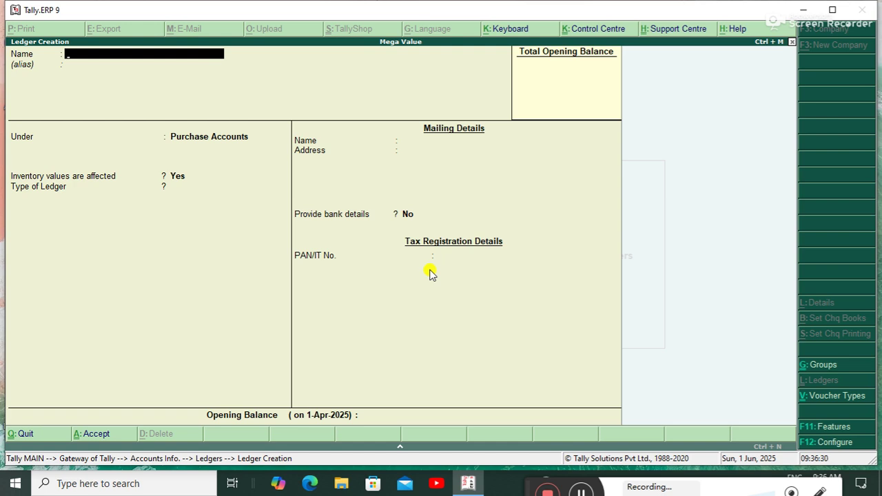
Enter the supplier's name as the new ledger name.
text(Ms Mukes Word Sull)
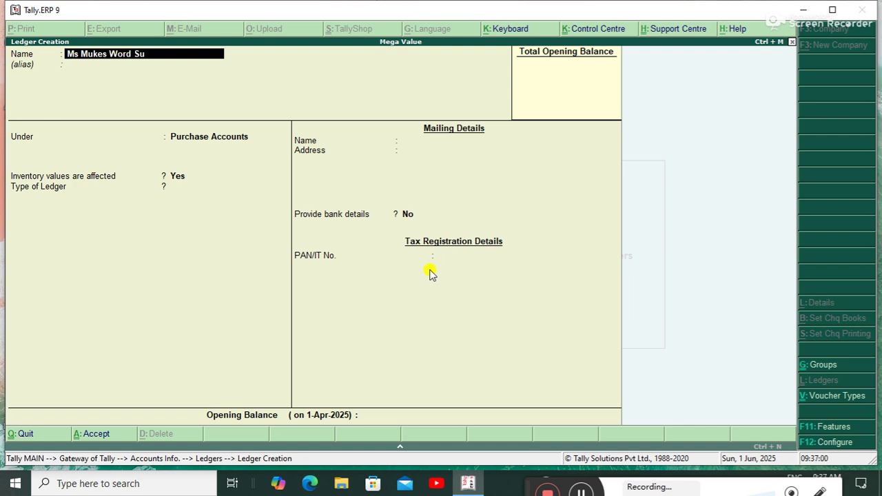
key(BackSpace)
key(BackSpace)
text(pplier)
key(Return)
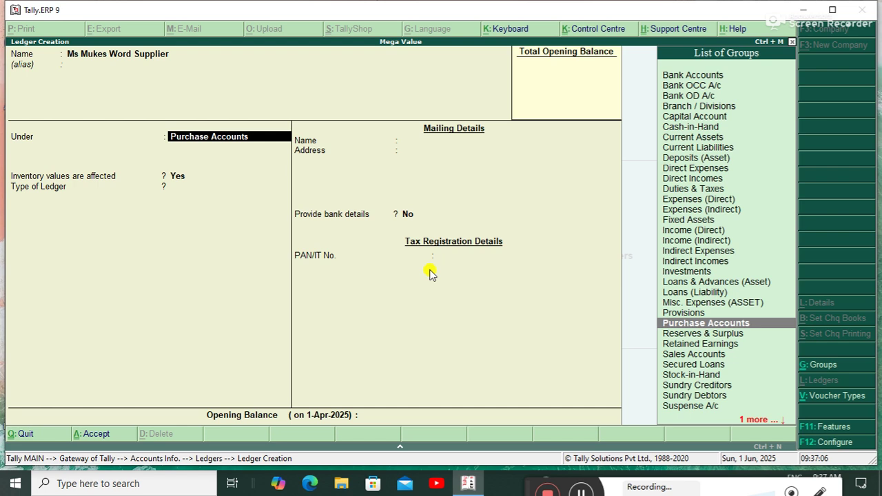
Place the supplier ledger under Sundry Creditors and fill in its address and pincode.
text(S)
key(Down)
key(Down)
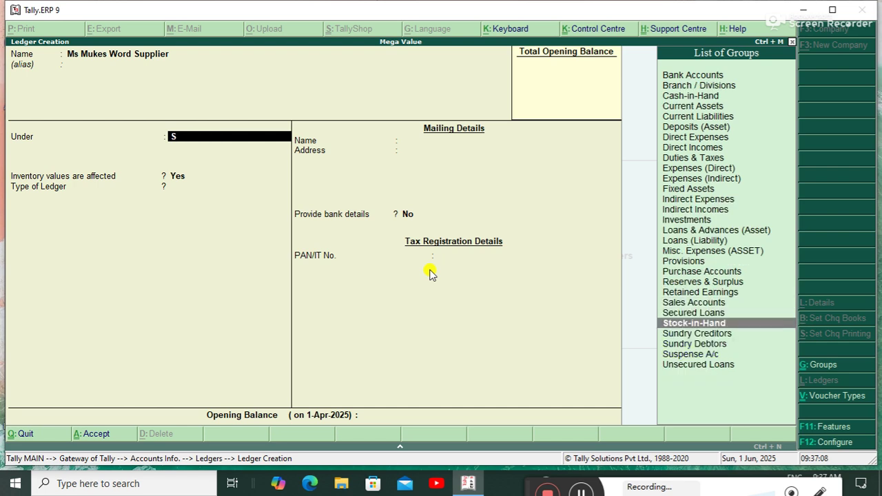
key(Down)
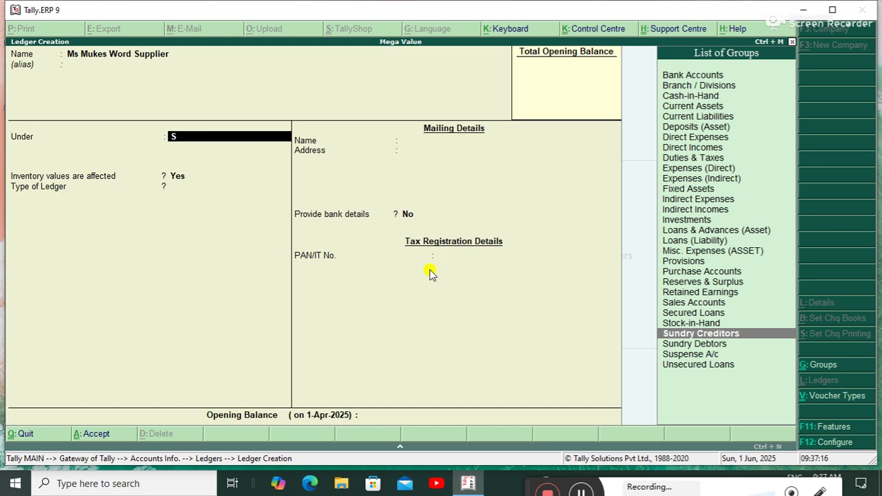
key(Return)
key(Return)
key(Return)
key(Return)
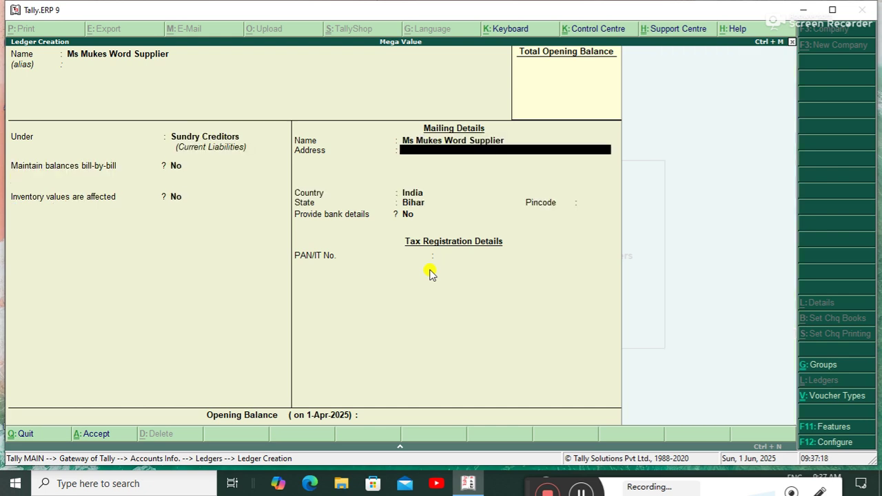
text(Dhaka)
key(Return)
key(Return)
key(Return)
key(Return)
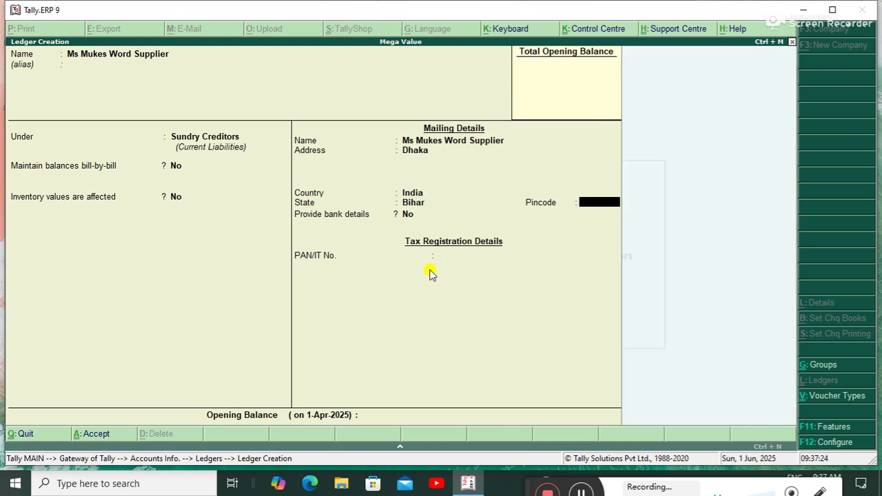
text(67678)
key(Return)
key(Return)
key(Return)
key(Return)
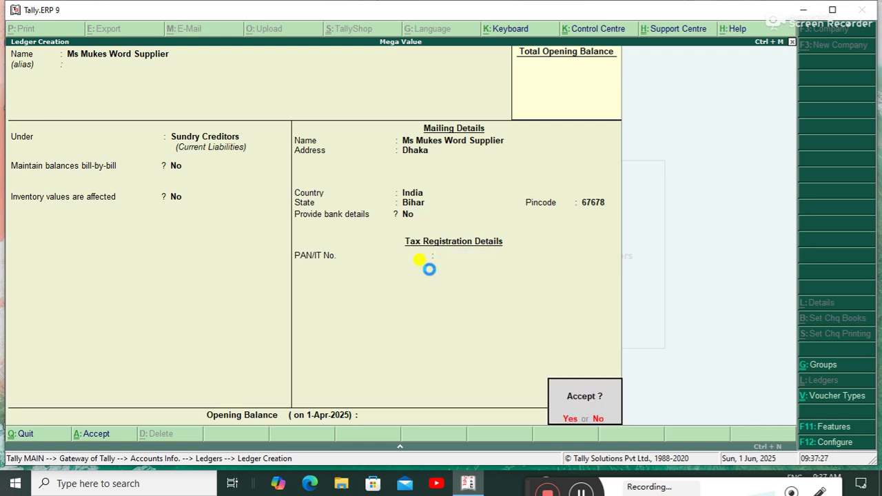
Create the 'Sale Account' ledger under Sales Accounts and accept it.
text(Sale)
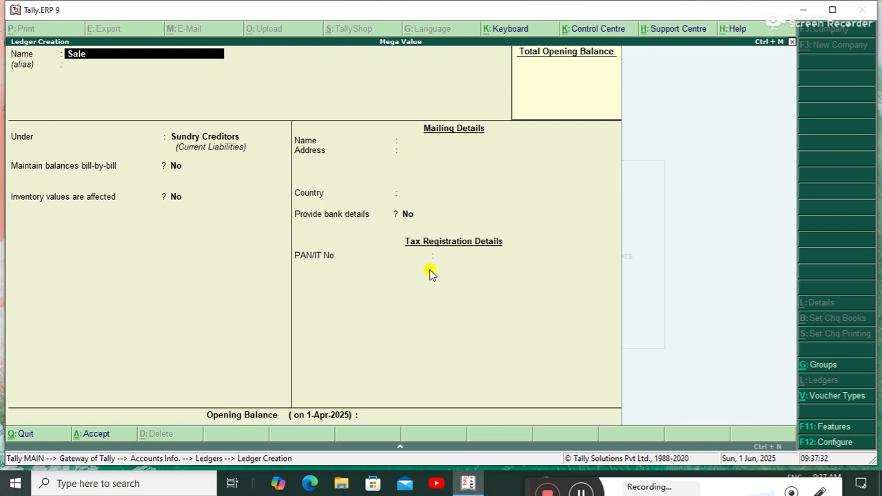
text( Account)
key(Return)
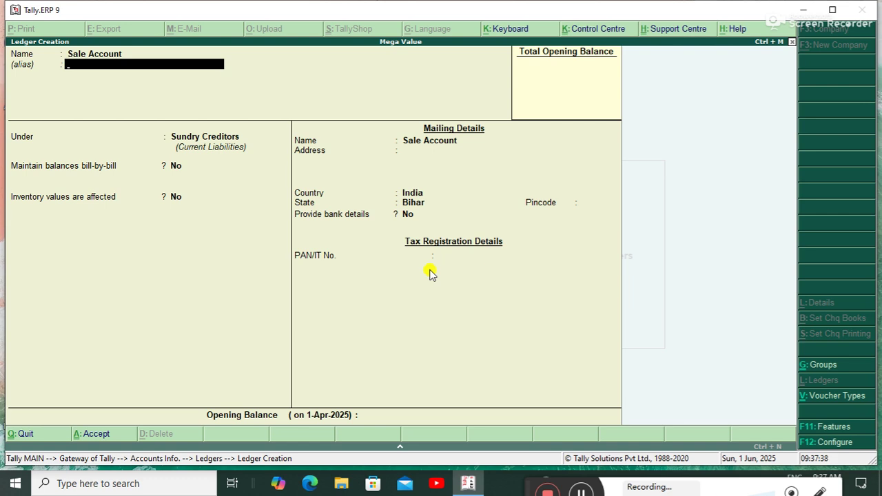
key(Return)
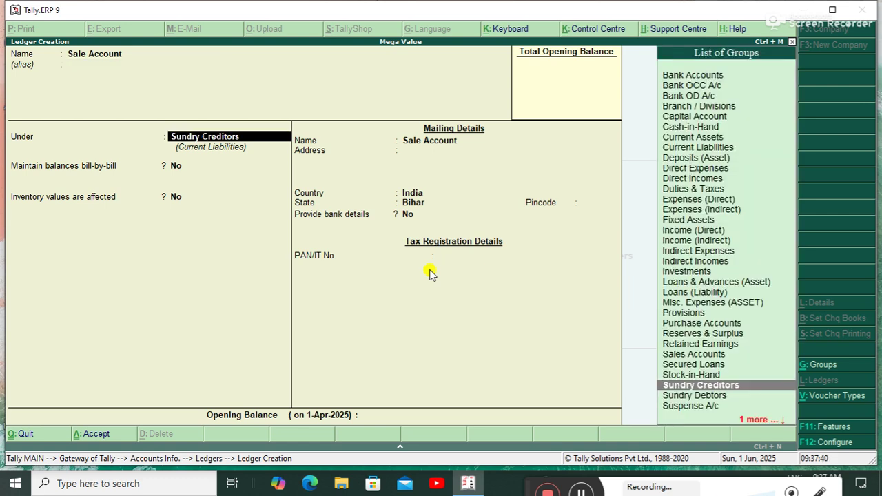
text(S)
key(Up)
key(Return)
key(Return)
key(Return)
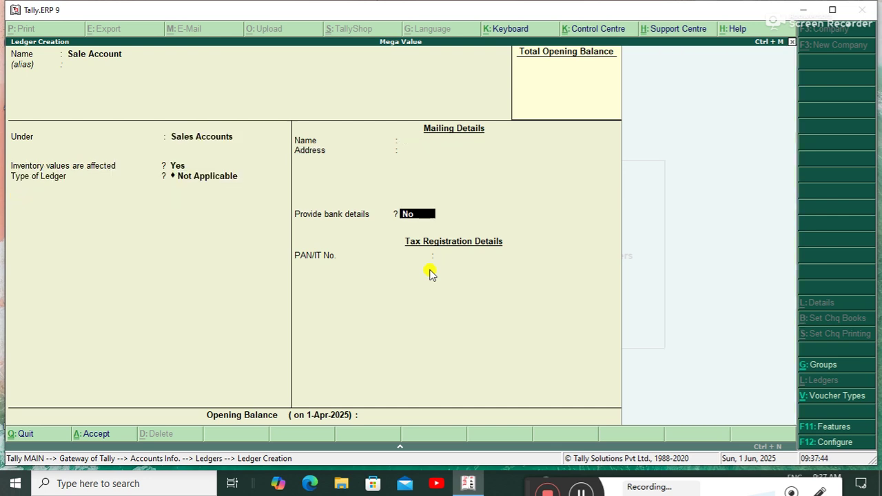
click(428, 274)
key(ctrl+a)
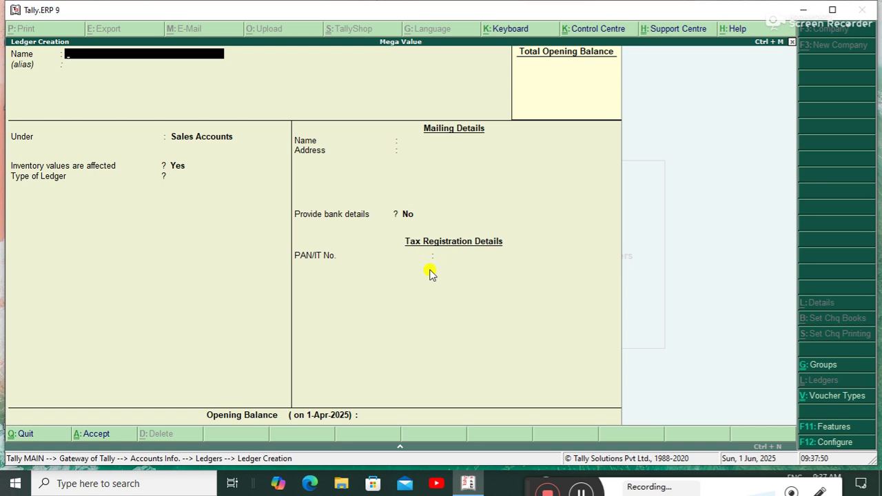
Save a customer ledger under Sundry Debtors with default India/Bihar, then exit Ledger Creation.
text(Ms Rakesh customer)
key(Return)
key(Return)
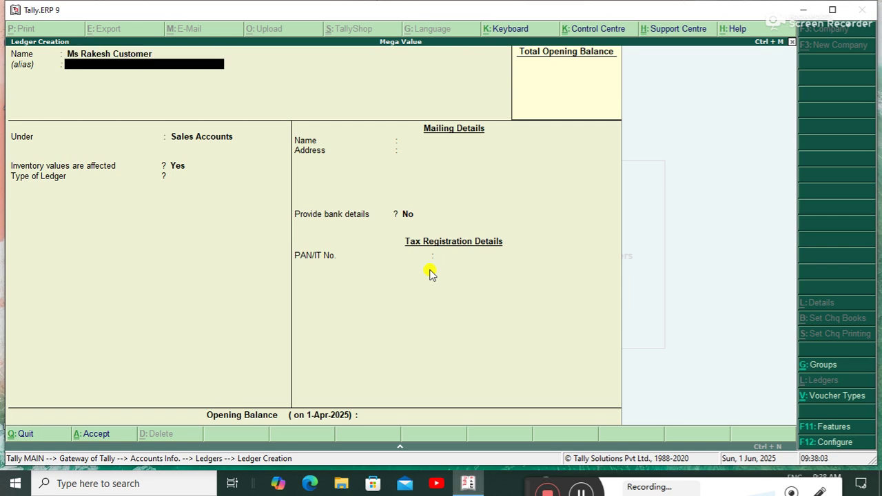
text(S)
key(Down)
key(Down)
key(Down)
key(Down)
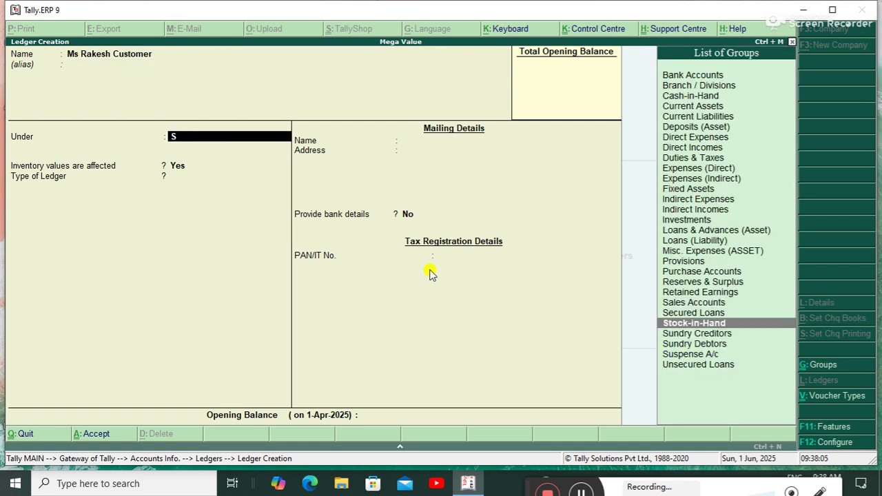
key(Return)
key(Return)
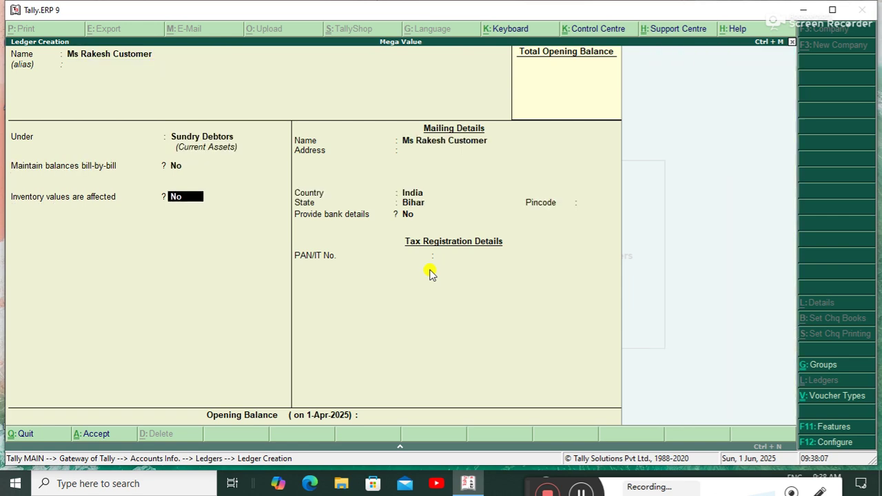
key(Return)
key(Return)
key(Return)
key(Return)
key(Return)
key(Return)
key(Return)
key(Return)
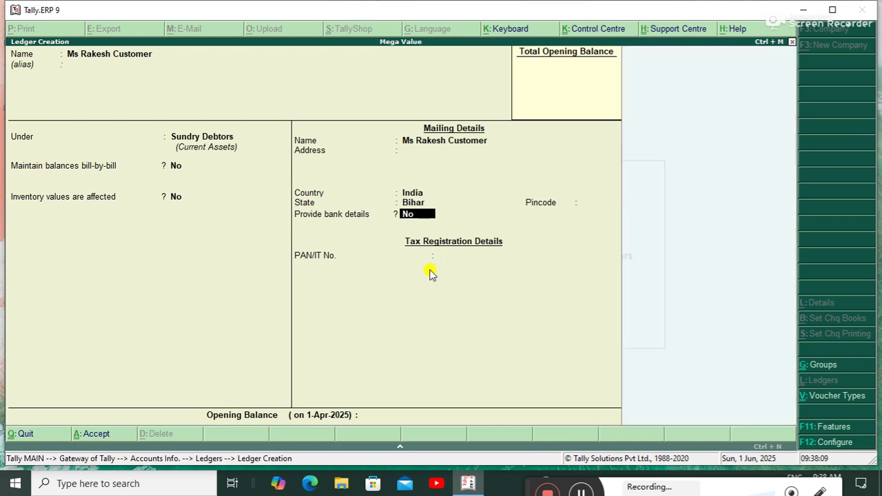
key(Return)
key(Return)
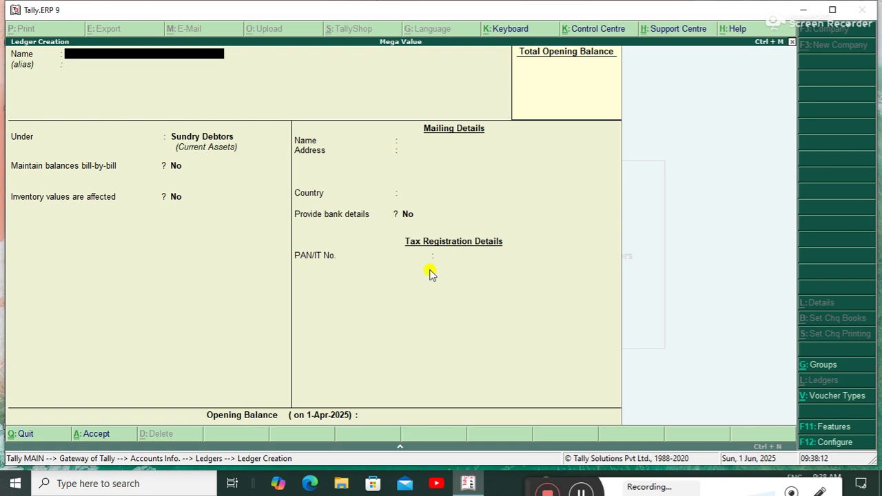
key(Escape)
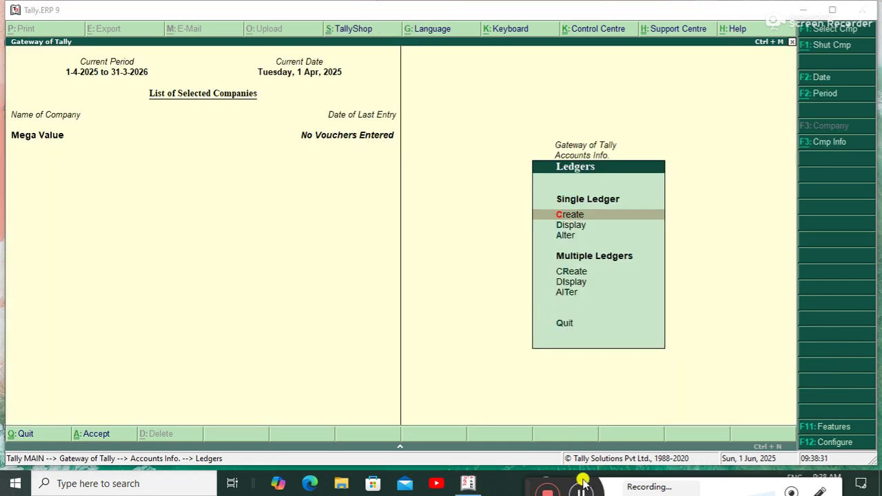
click(580, 491)
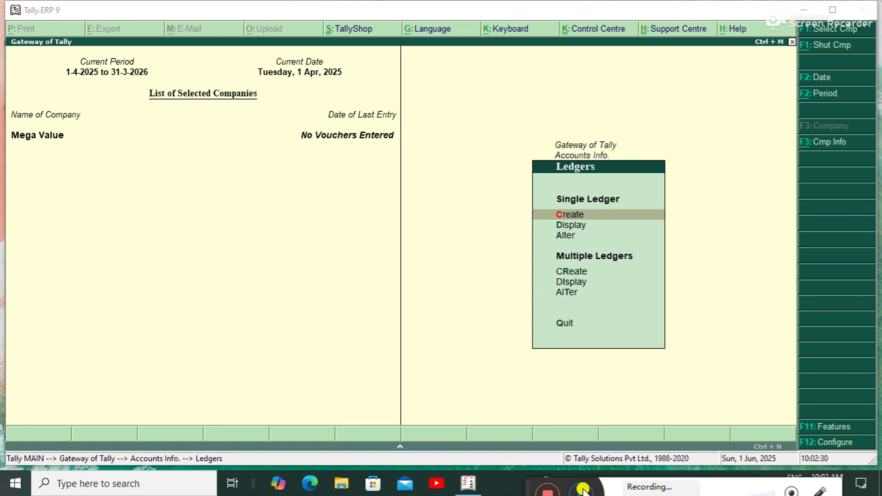
Go to Units of Measure creation under Inventory Info, discarding a draft pcs/Piece entry.
key(Escape)
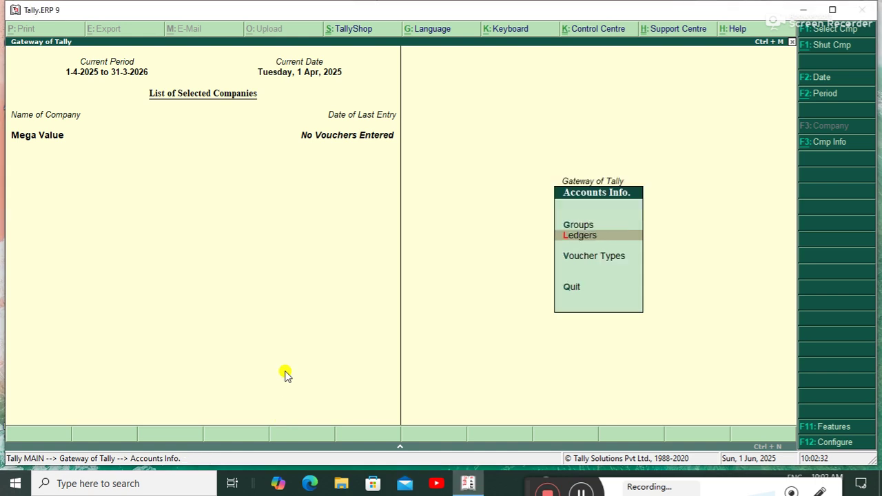
key(Escape)
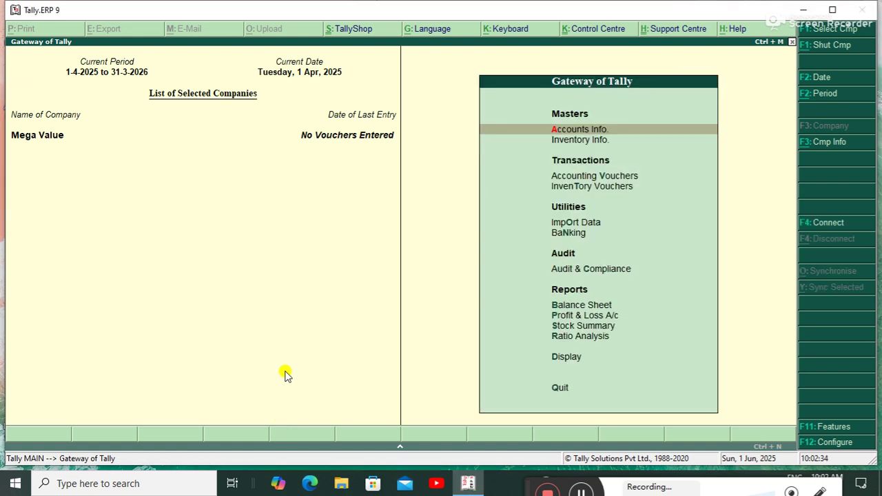
key(Down)
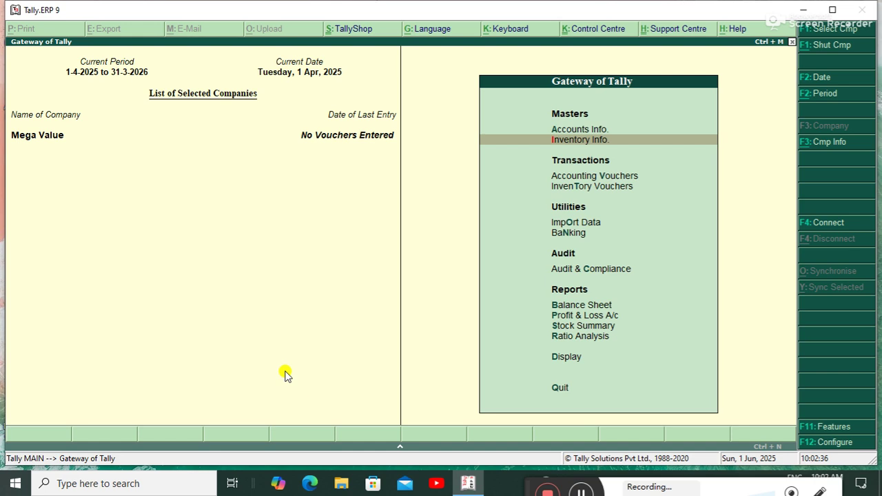
key(Return)
key(Down)
key(Down)
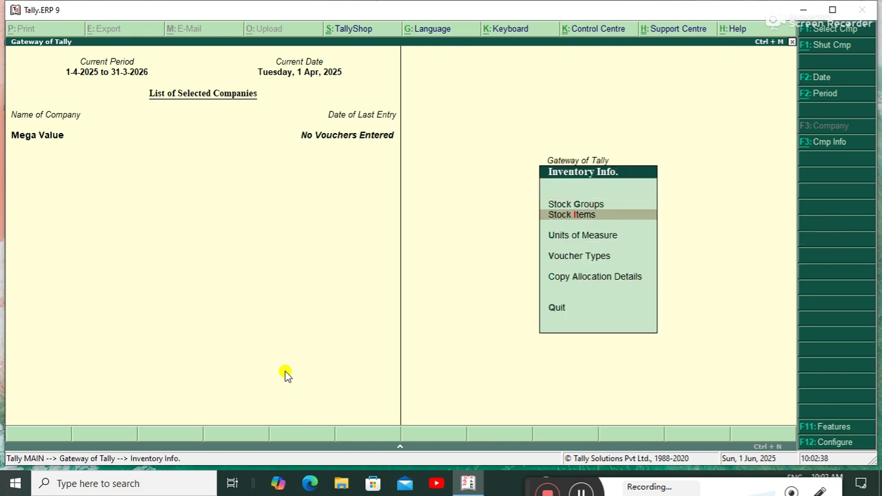
key(Return)
key(Return)
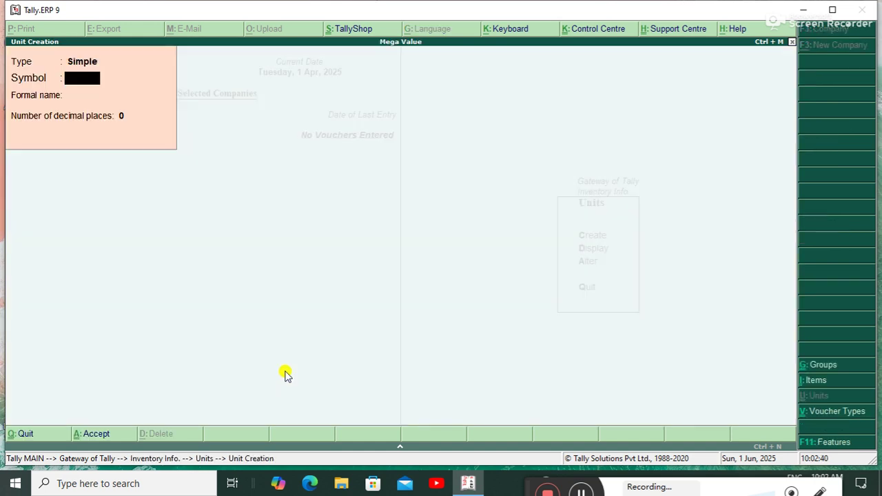
text(pcs)
key(Return)
text(Piec)
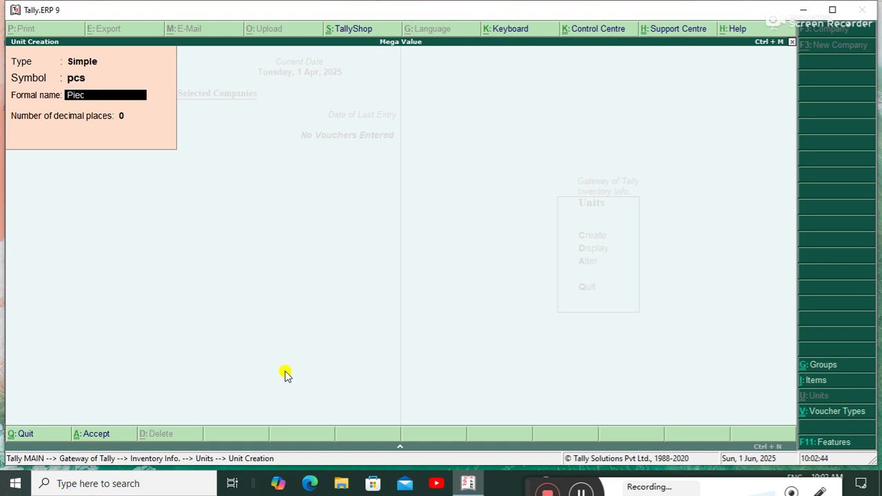
text(e)
key(BackSpace)
key(BackSpace)
key(BackSpace)
key(BackSpace)
key(BackSpace)
key(BackSpace)
key(BackSpace)
key(BackSpace)
key(BackSpace)
Create the simple unit kg with formal name Kilo Gram.
text(kg)
key(Return)
text(Kilo Gram)
key(Return)
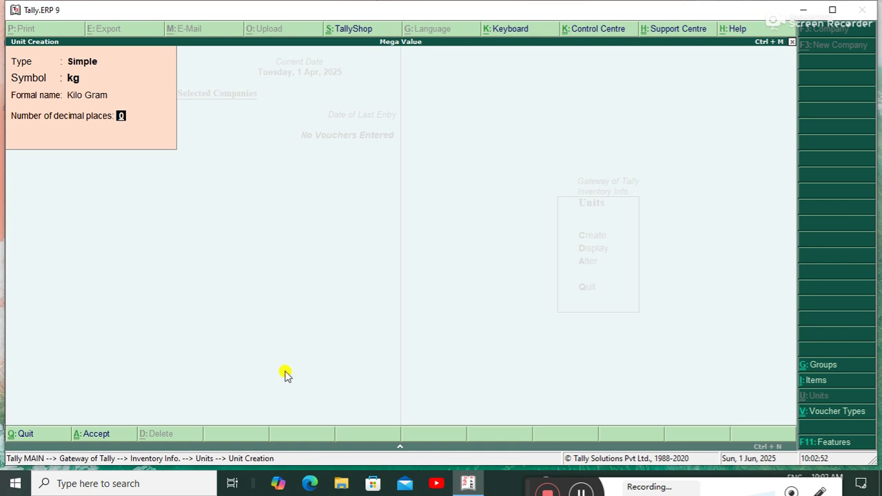
key(Return)
Create the unit ltr named Litter and quit back to the inventory masters.
text(ltr)
key(Return)
text(Litter)
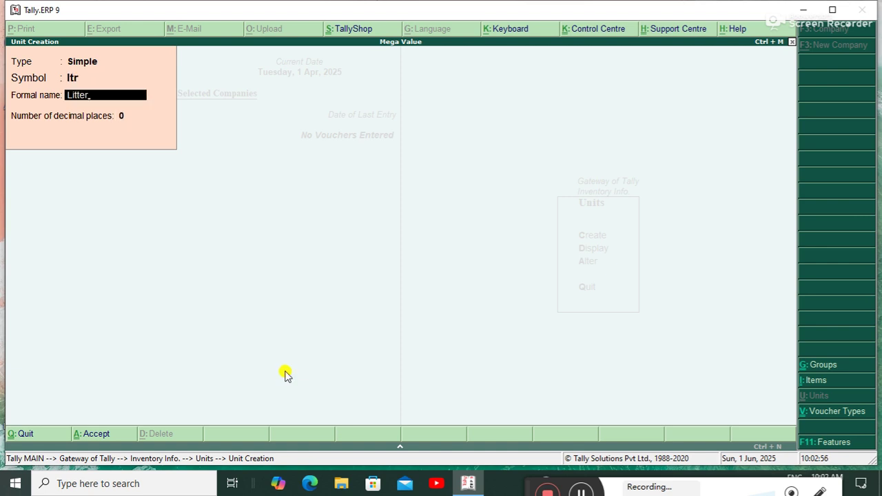
key(ctrl+a)
key(Escape)
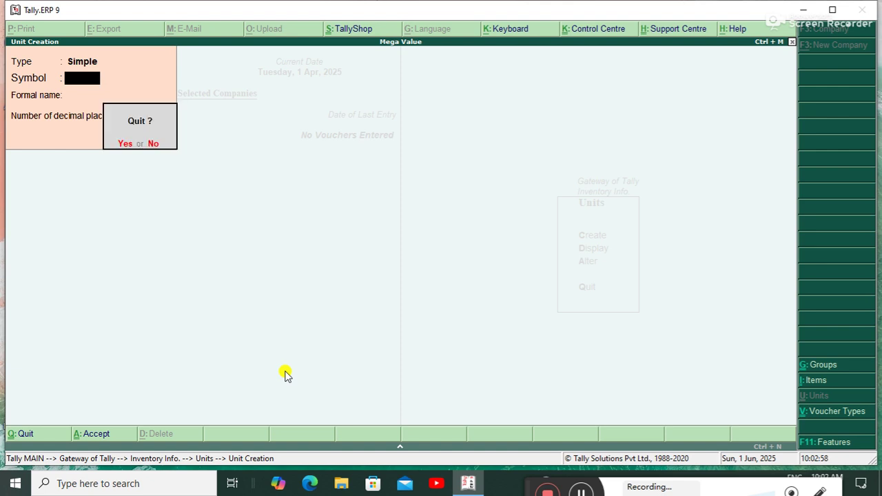
key(y)
key(Escape)
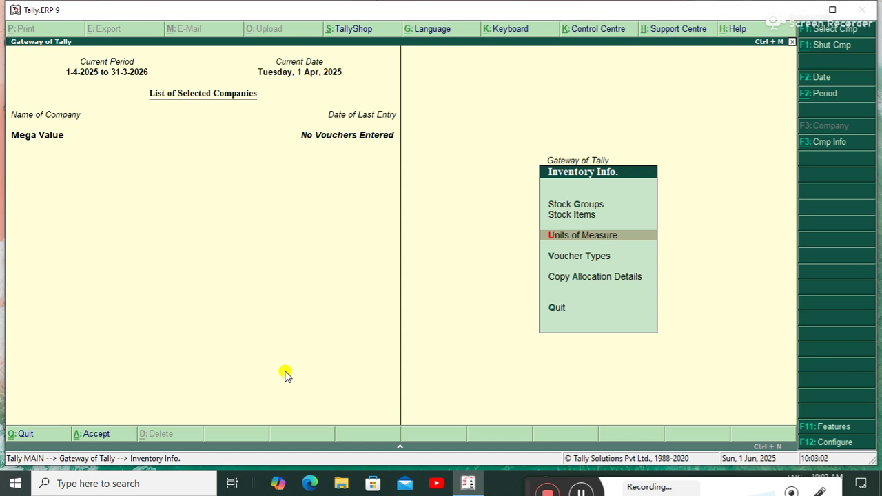
Turn on Maintain multiple Godowns in the inventory features.
key(F11)
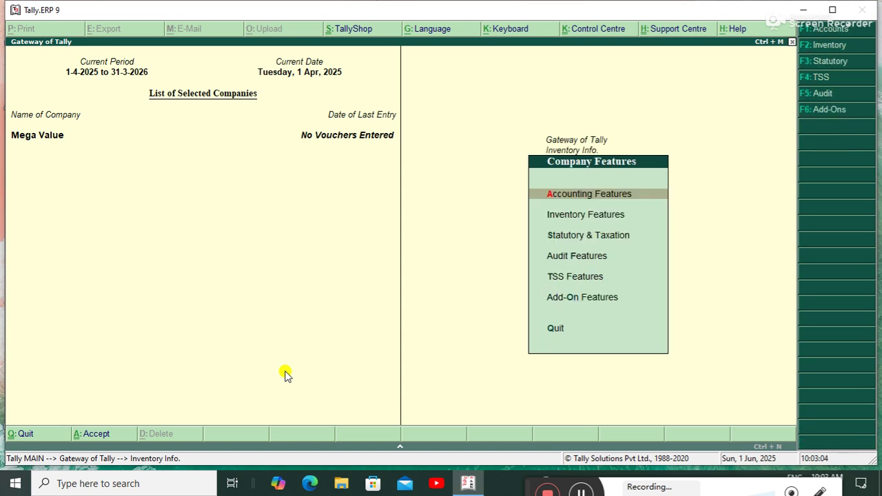
key(F2)
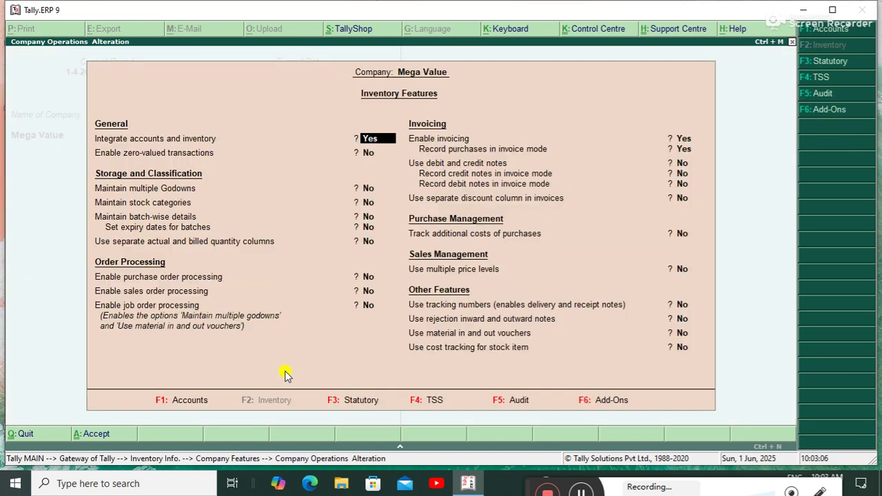
key(Return)
key(Return)
text(yes)
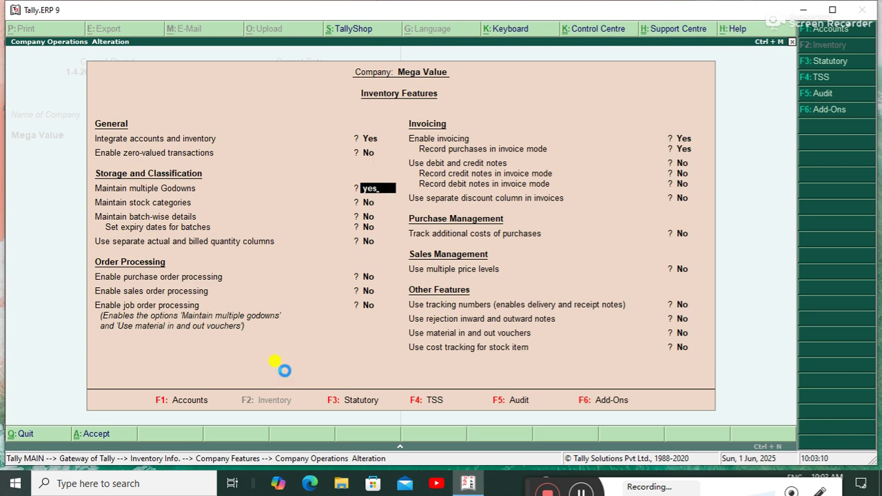
key(Escape)
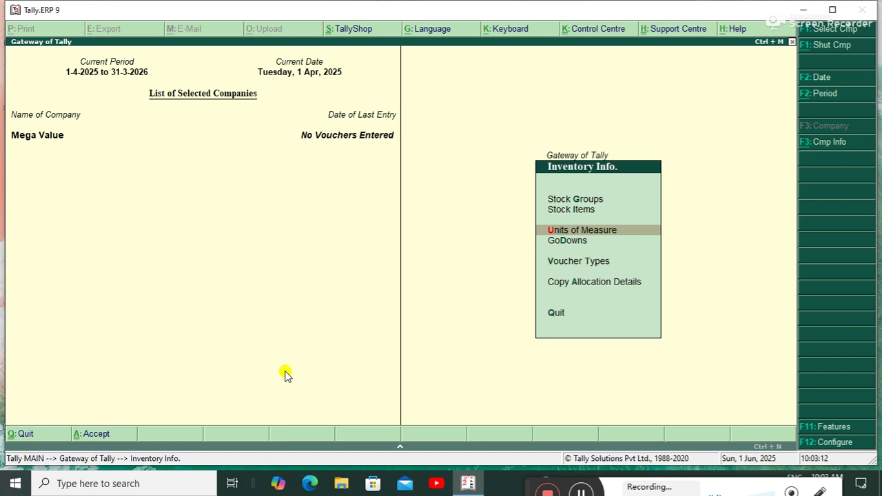
Create a new godown named Rajendra Nagar.
key(Down)
key(Return)
key(Return)
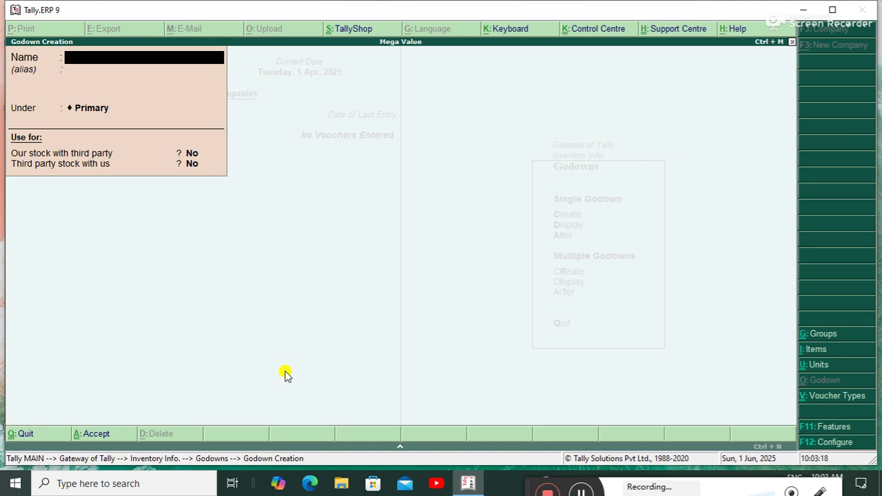
text(Rajendra N)
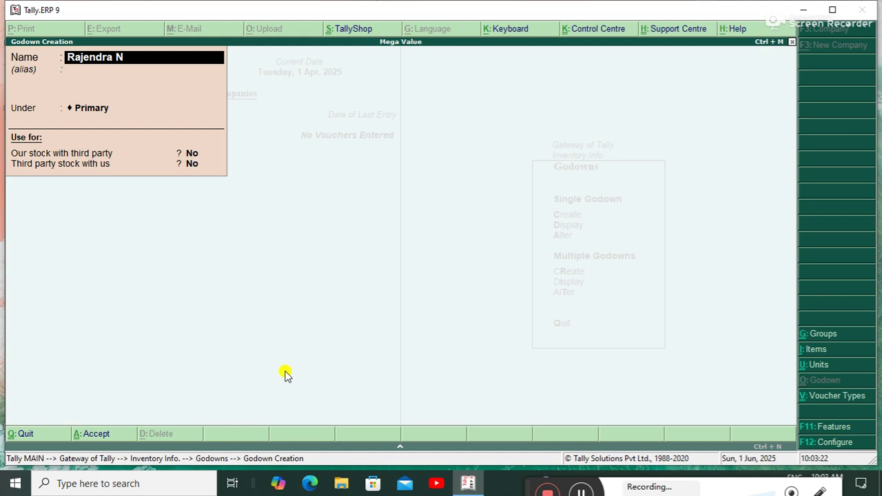
text(agar)
key(ctrl+a)
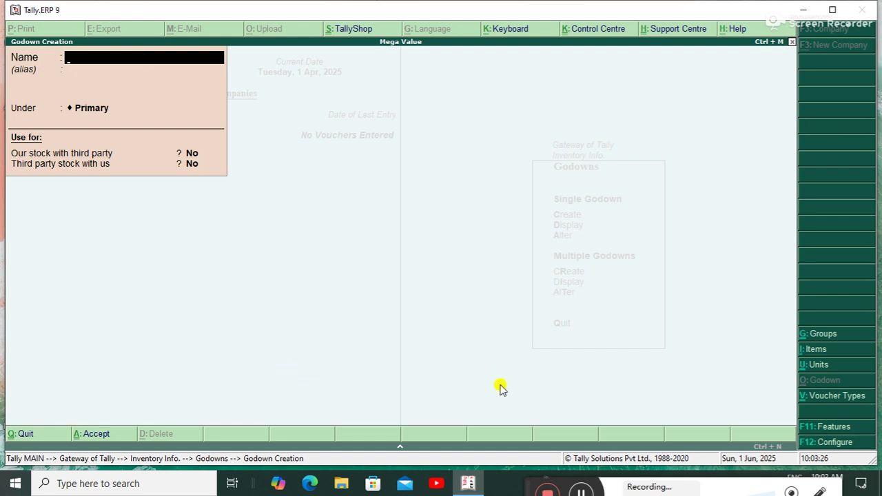
click(580, 492)
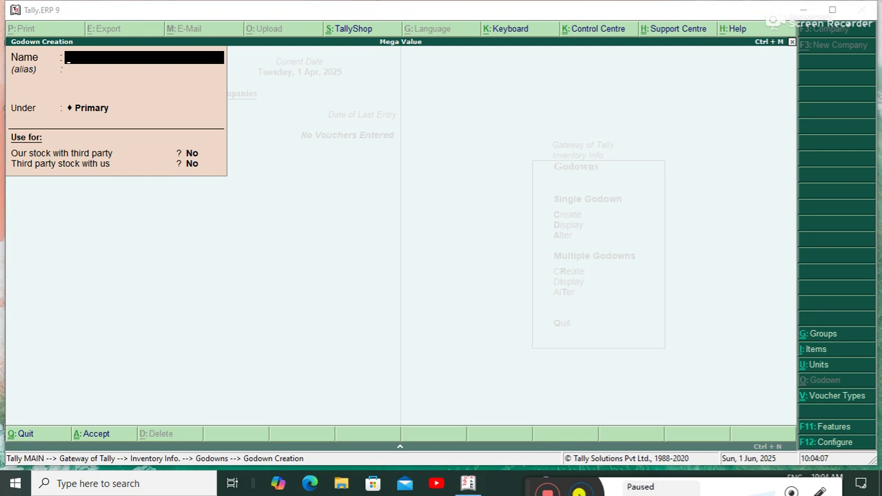
click(579, 491)
key(Escape)
key(y)
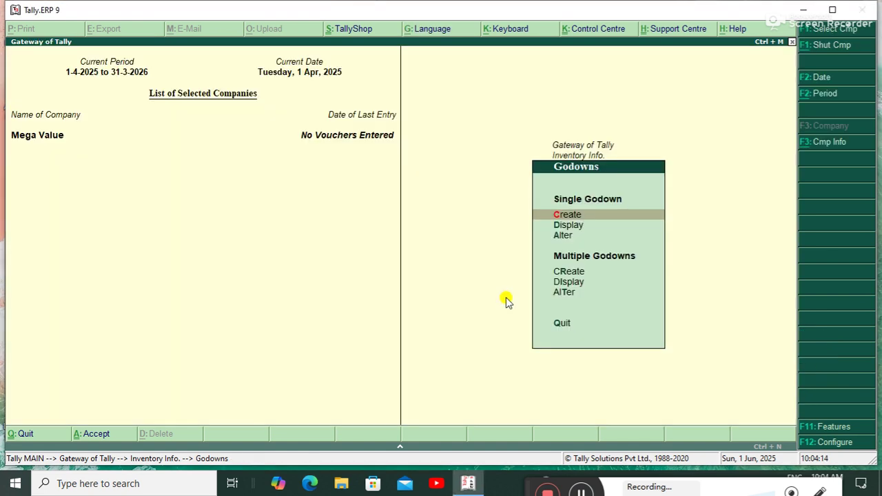
Display the godown list to confirm Rajendra Nagar beside Main Location, then close it.
key(Down)
key(Return)
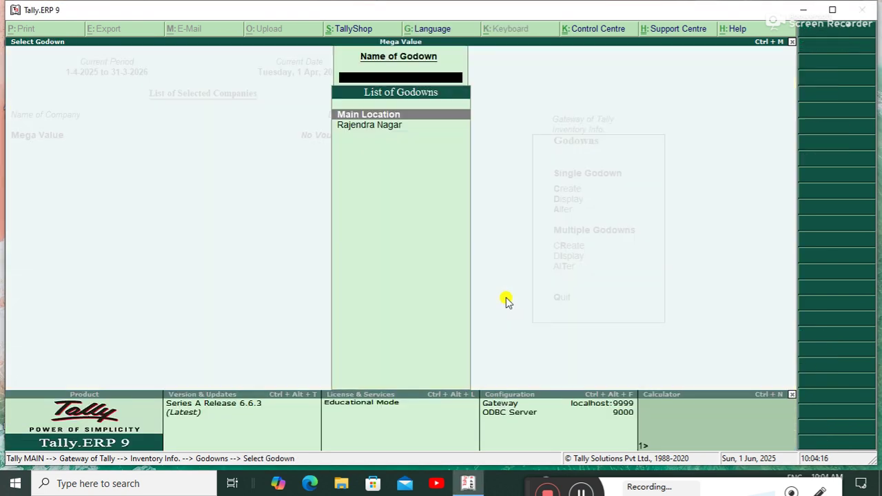
key(Escape)
key(Escape)
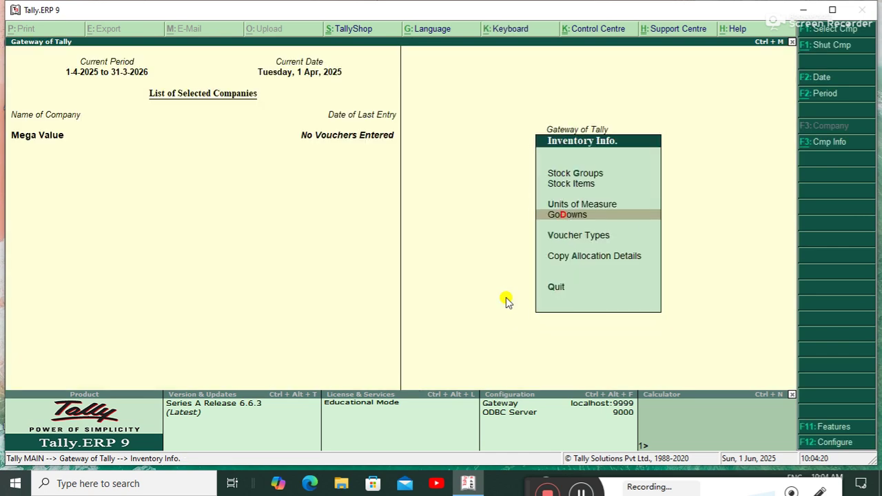
key(Up)
key(Up)
key(Up)
key(Return)
click(505, 301)
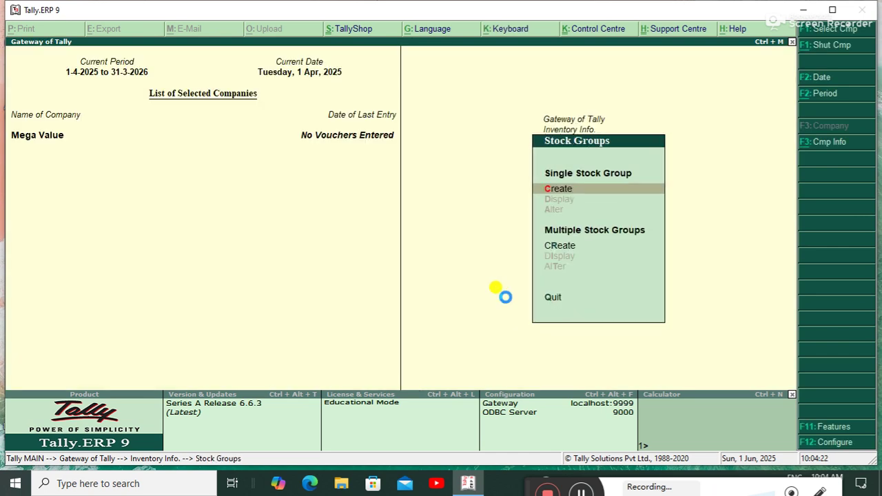
key(Return)
text(Hp)
key(BackSpace)
key(BackSpace)
text(Del)
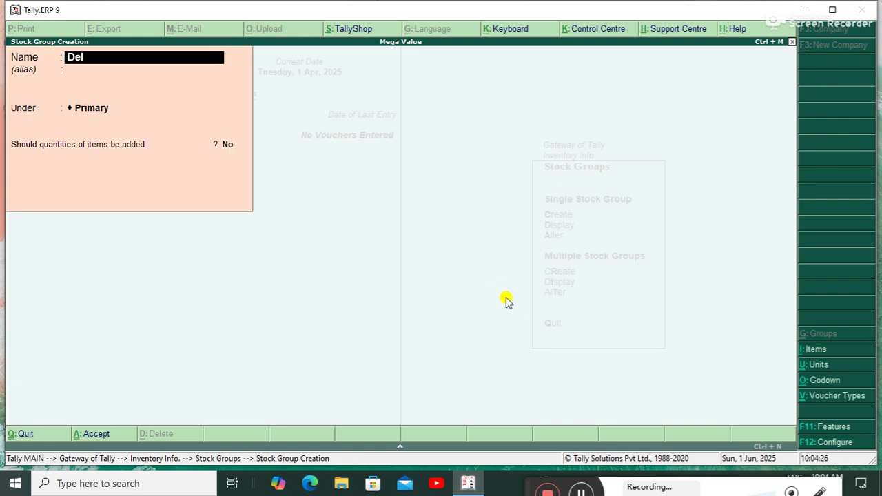
text(l)
key(BackSpace)
key(BackSpace)
key(BackSpace)
key(BackSpace)
text(Oil)
key(BackSpace)
key(BackSpace)
key(BackSpace)
text(Sarso)
key(BackSpace)
key(BackSpace)
key(BackSpace)
key(BackSpace)
key(BackSpace)
text(Sudha)
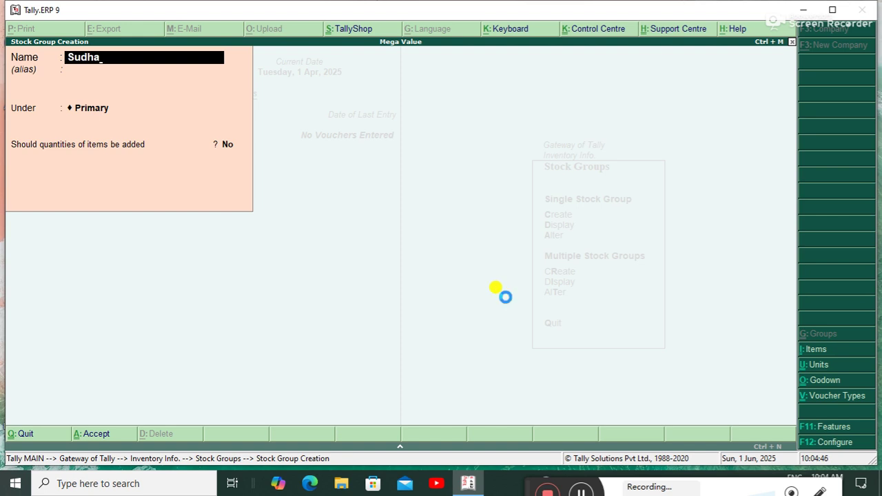
key(BackSpace)
key(BackSpace)
key(BackSpace)
key(BackSpace)
key(BackSpace)
key(Escape)
key(Escape)
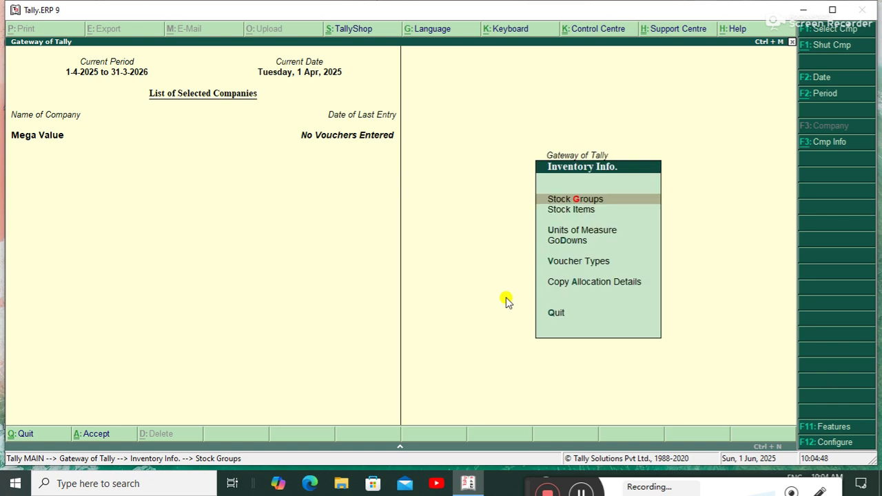
Create stock item Laptop I3 under the Dell group with unit pcs.
key(Down)
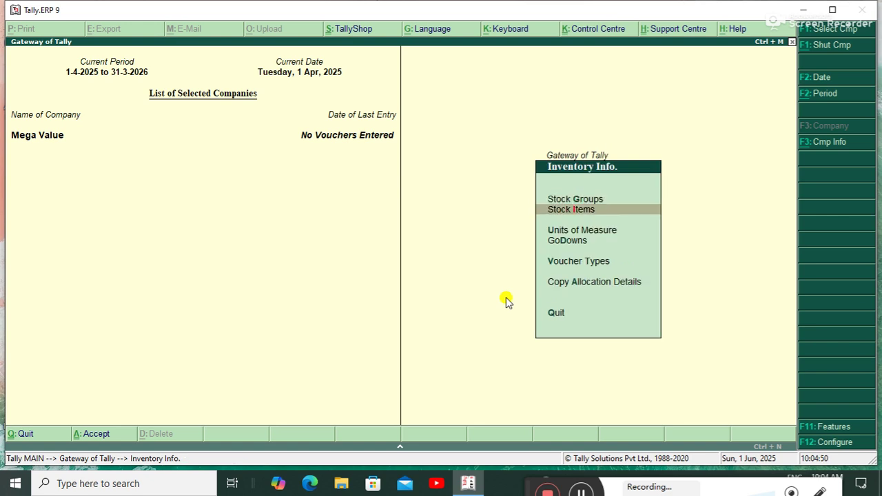
key(Return)
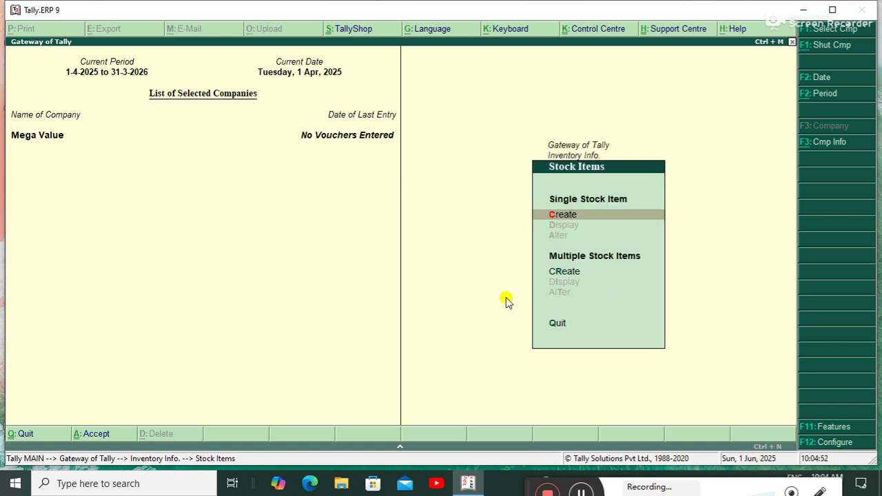
key(Return)
text(Laptop I3)
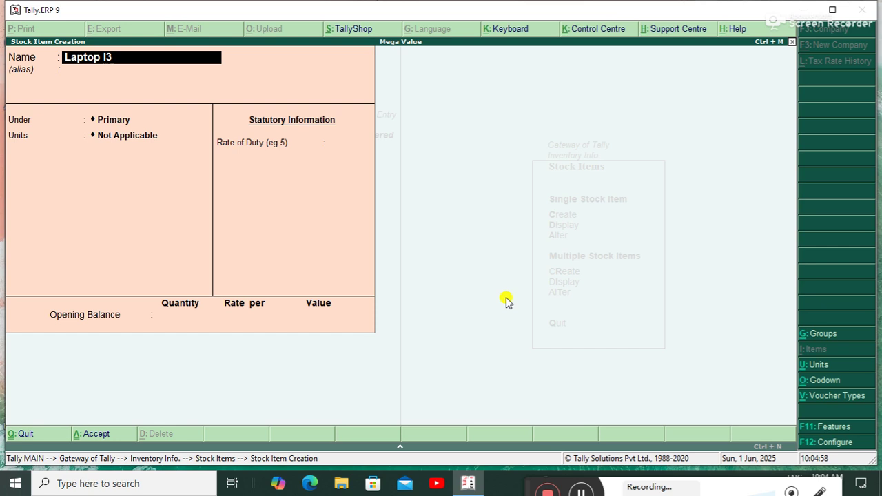
key(Return)
key(Return)
key(Down)
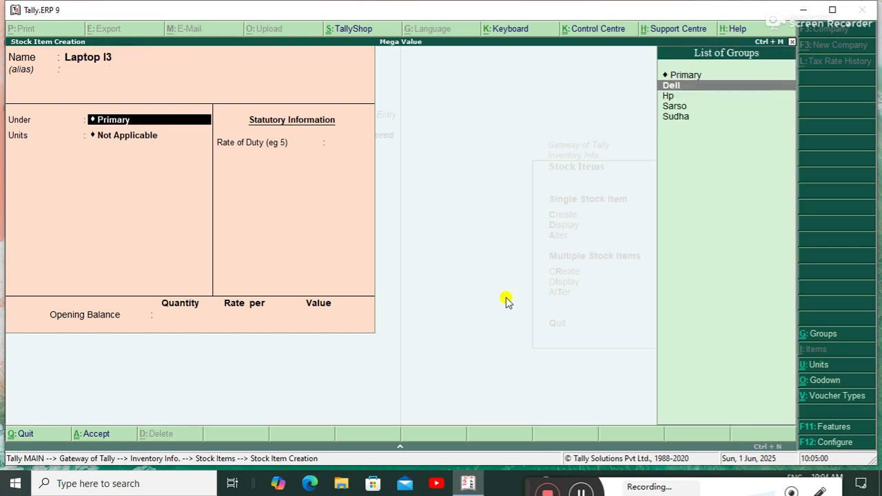
key(Return)
key(Down)
key(Down)
key(Down)
key(Return)
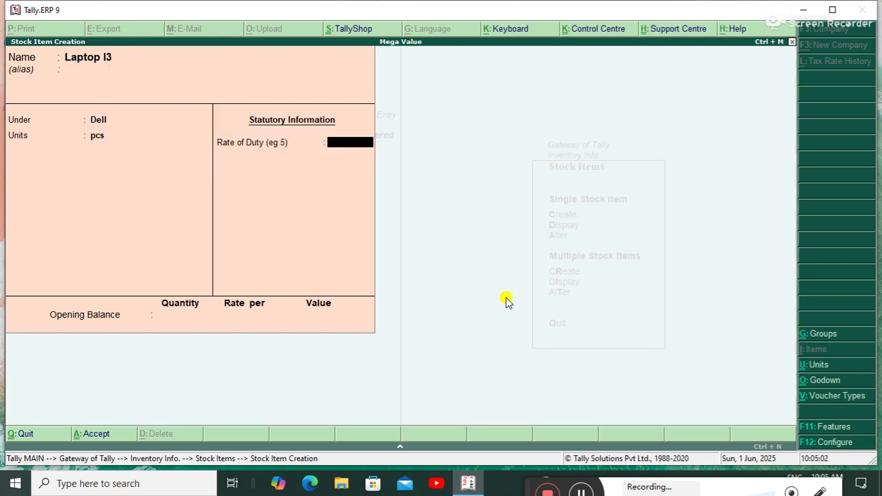
click(507, 301)
key(ctrl+a)
Create stock item Laptop I5 under the Hp group with unit pcs.
text(L)
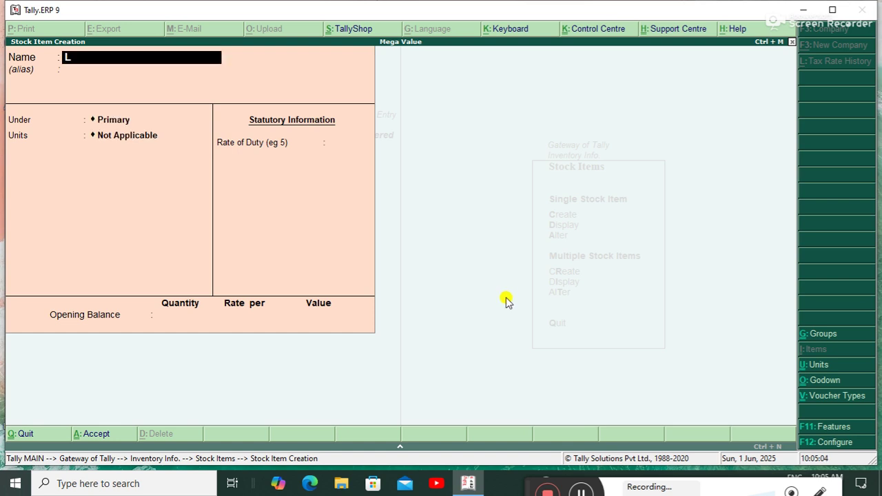
text(aptop i5)
key(Return)
key(Return)
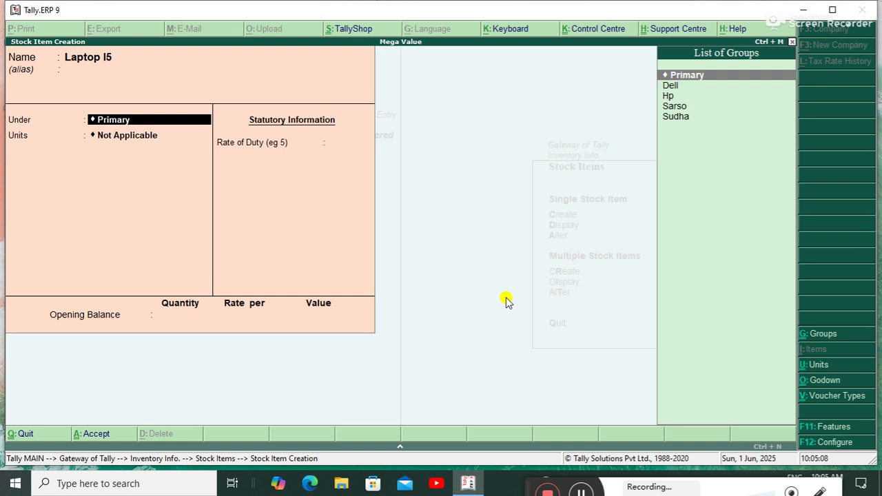
key(Down)
key(Down)
key(Return)
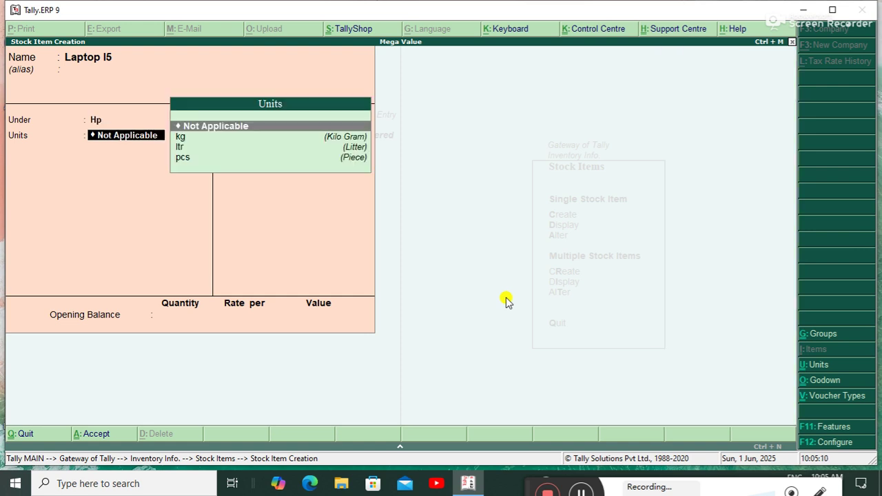
key(Down)
key(Down)
key(Down)
key(Return)
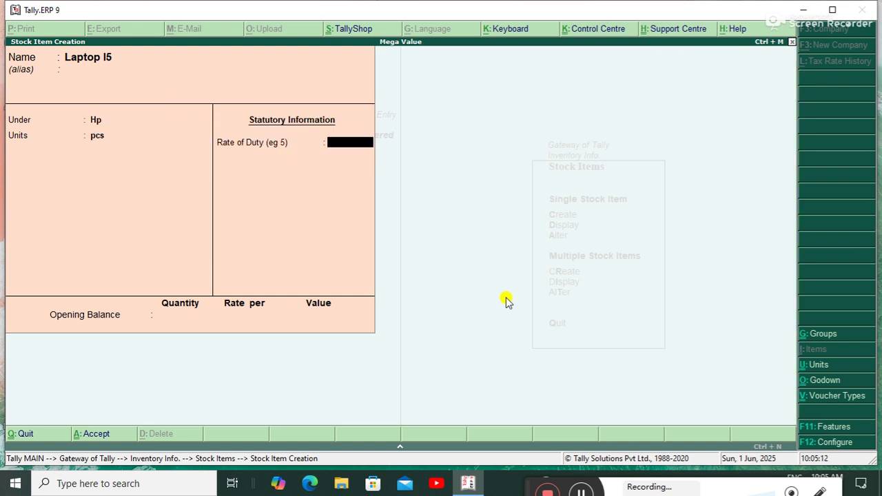
click(507, 301)
key(ctrl+a)
Create stock item Milk under the Sudha group with unit kg.
text(Milk)
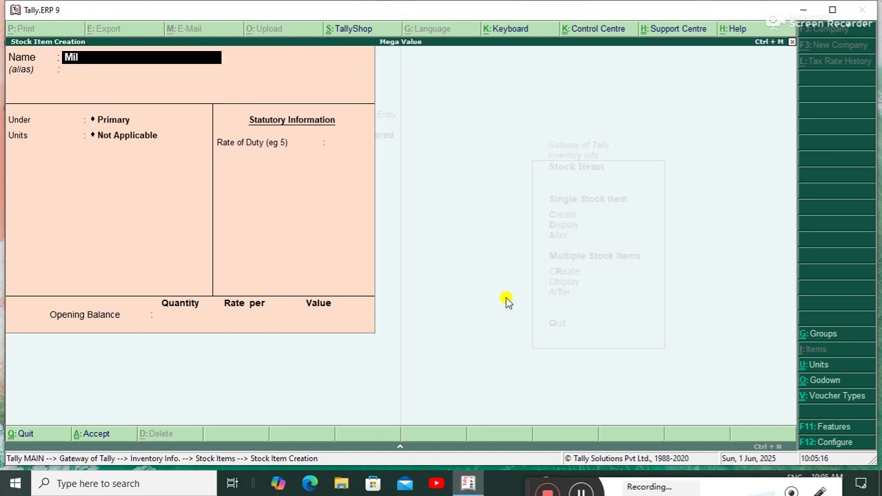
key(Return)
key(Return)
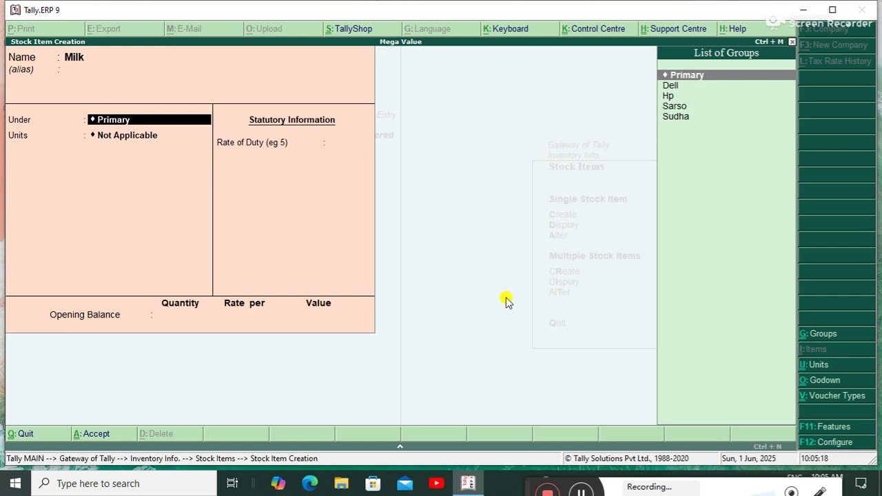
key(Down)
key(Down)
key(Down)
key(Down)
key(Return)
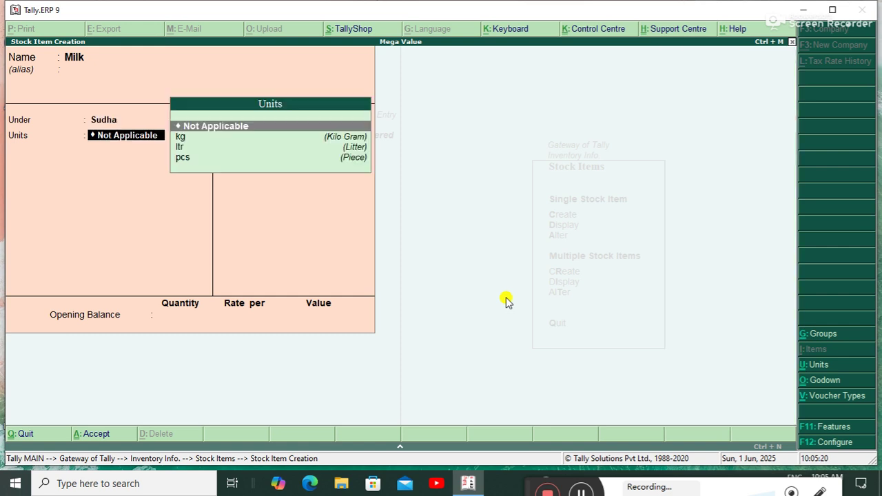
key(Down)
key(Down)
key(Up)
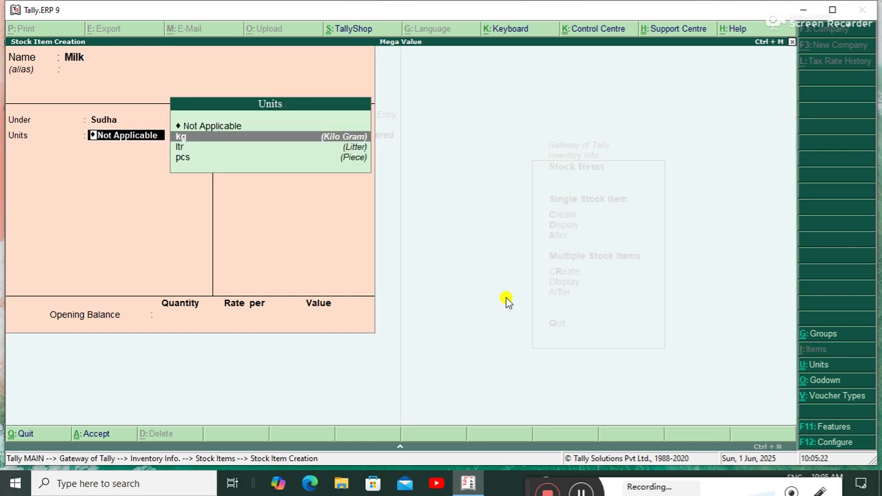
key(Return)
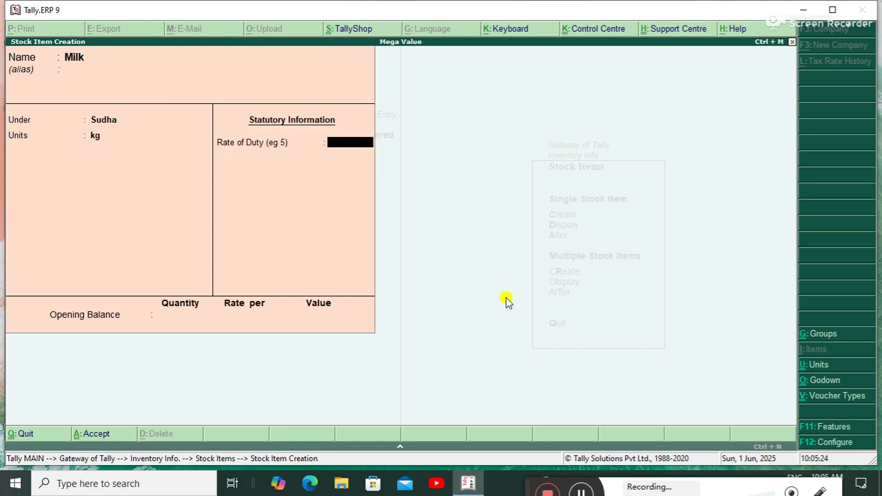
key(ctrl+a)
Create stock item Oil under the Sarso group in ltr, then leave to Inventory Info.
text(Oil)
key(Return)
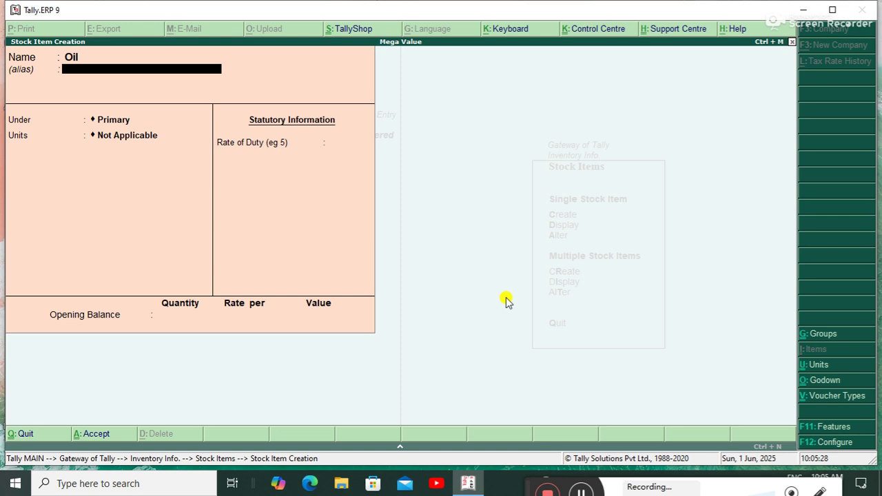
key(Return)
key(Down)
key(Down)
key(Down)
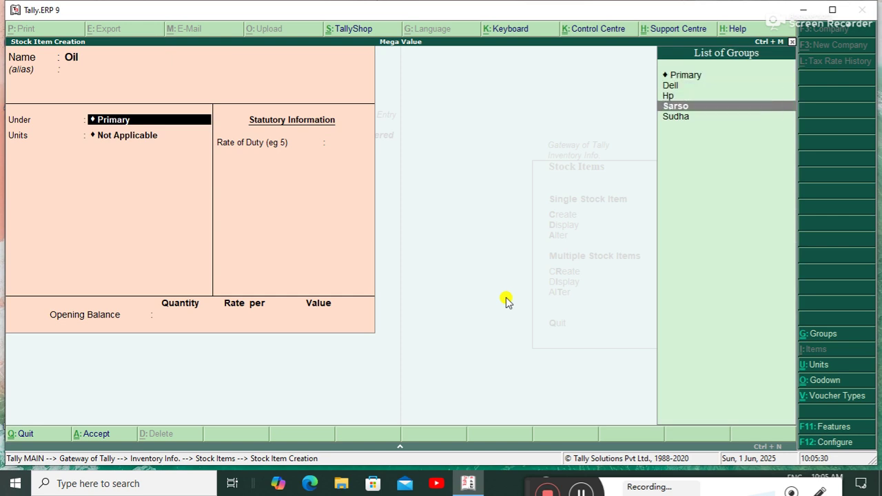
key(Return)
key(Down)
key(Down)
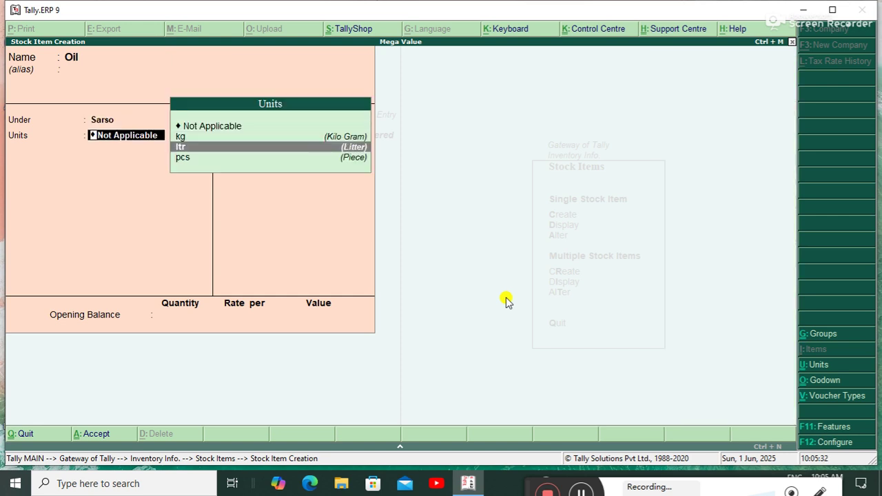
key(Return)
click(506, 301)
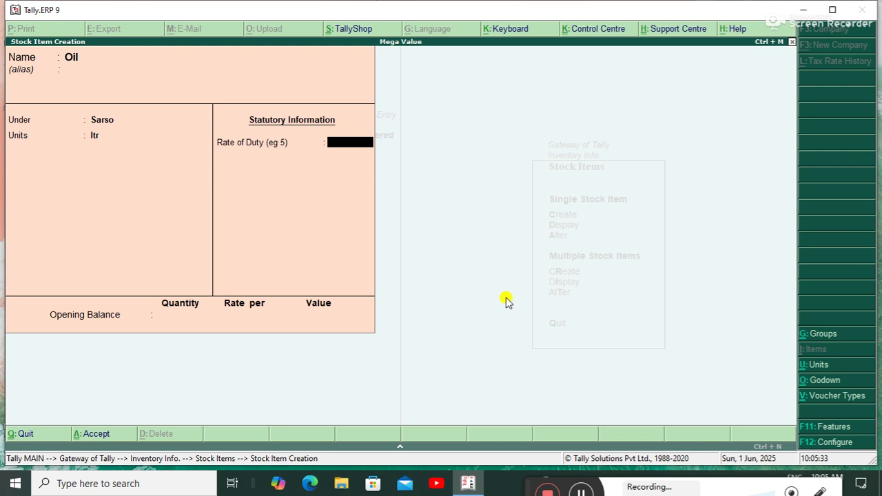
key(ctrl+a)
key(Escape)
key(y)
key(Escape)
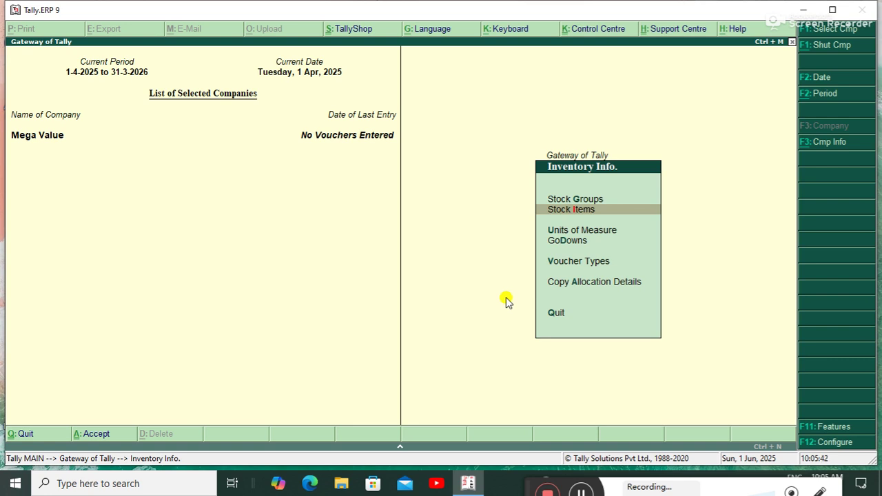
Open Accounting Vouchers from the Gateway of Tally and switch to a Purchase voucher with F9.
key(Escape)
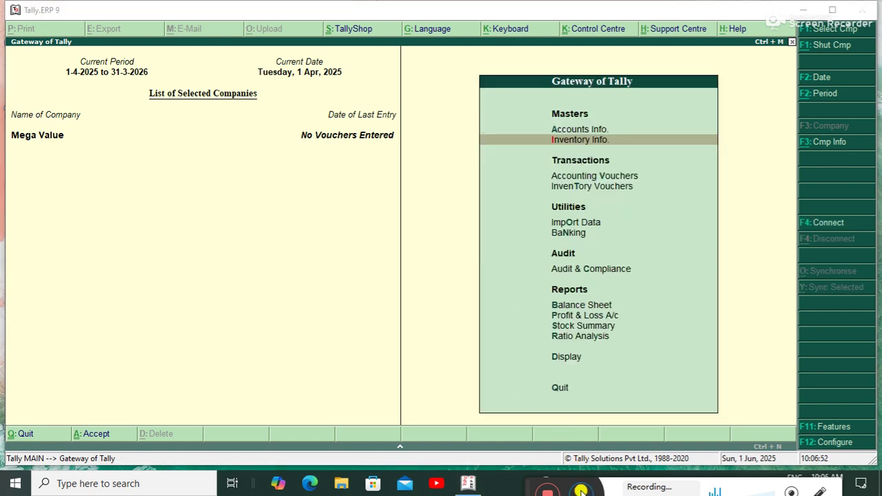
key(v)
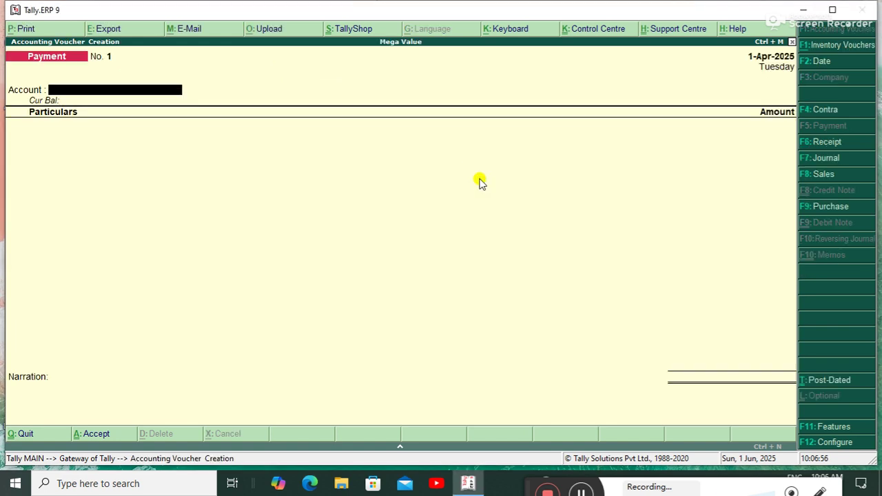
key(Escape)
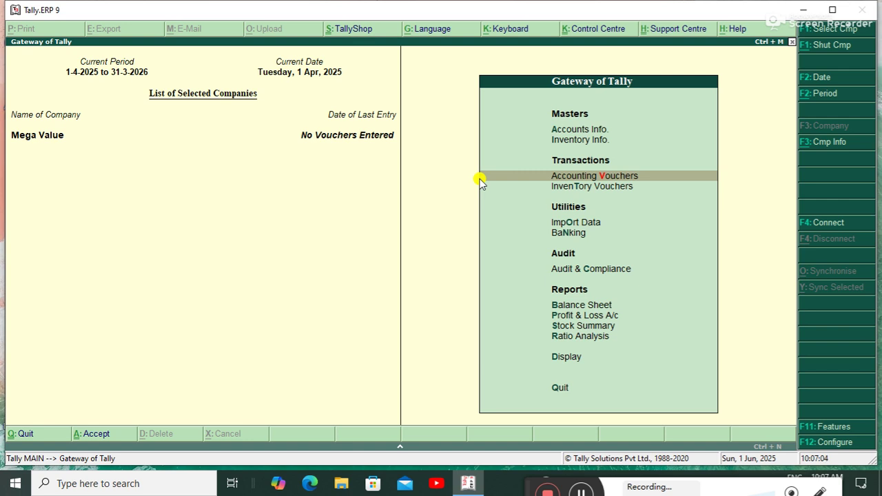
click(481, 177)
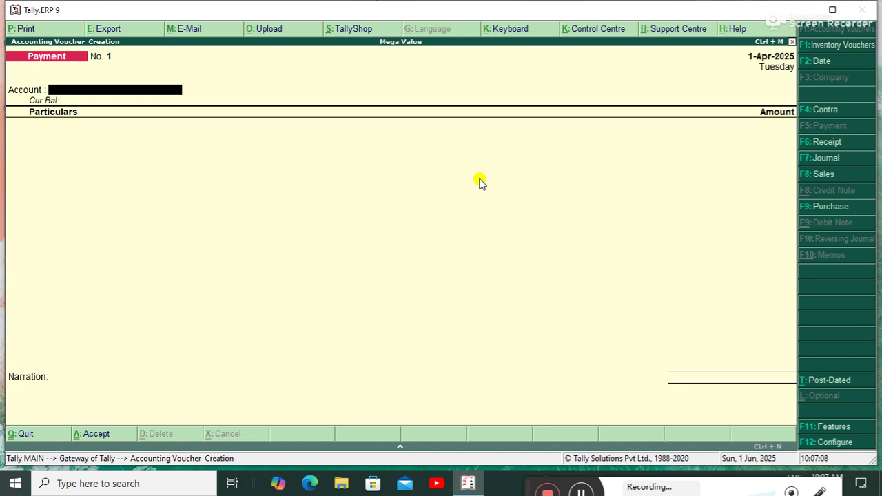
key(F9)
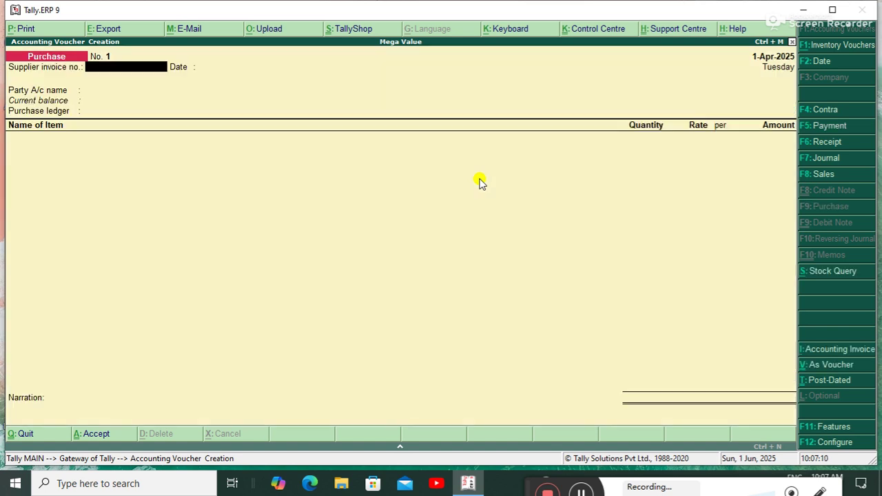
Enter supplier invoice no. 1 and keep the voucher date 1-Apr-2025.
text(1)
key(Return)
key(Return)
key(BackSpace)
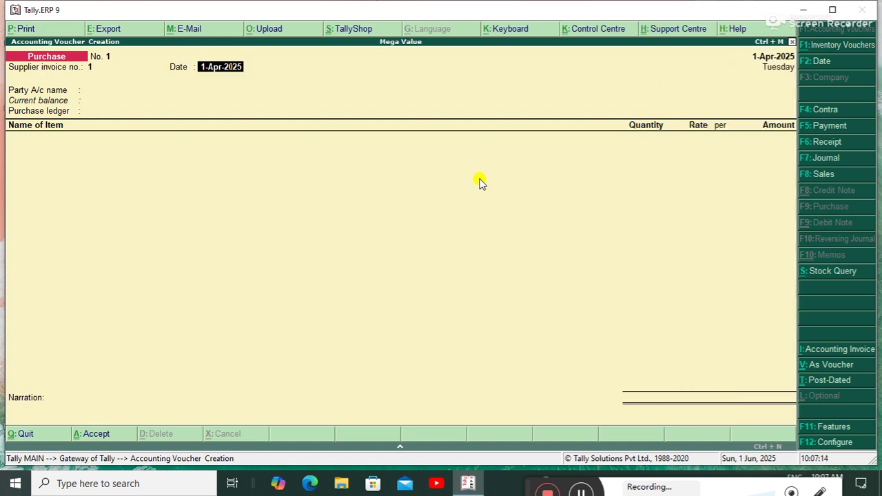
key(F2)
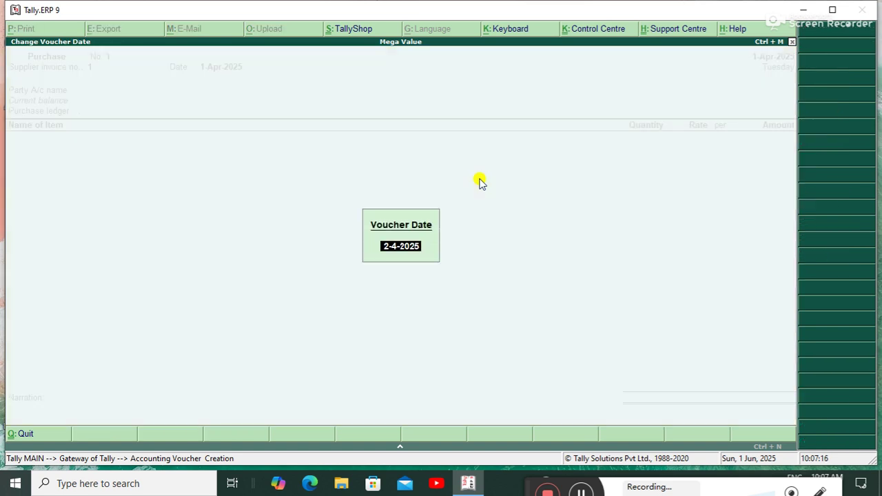
key(BackSpace)
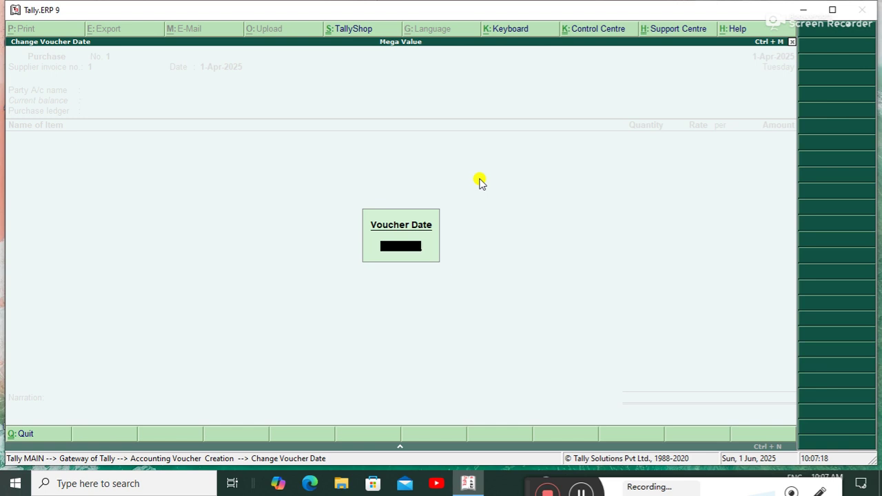
key(Escape)
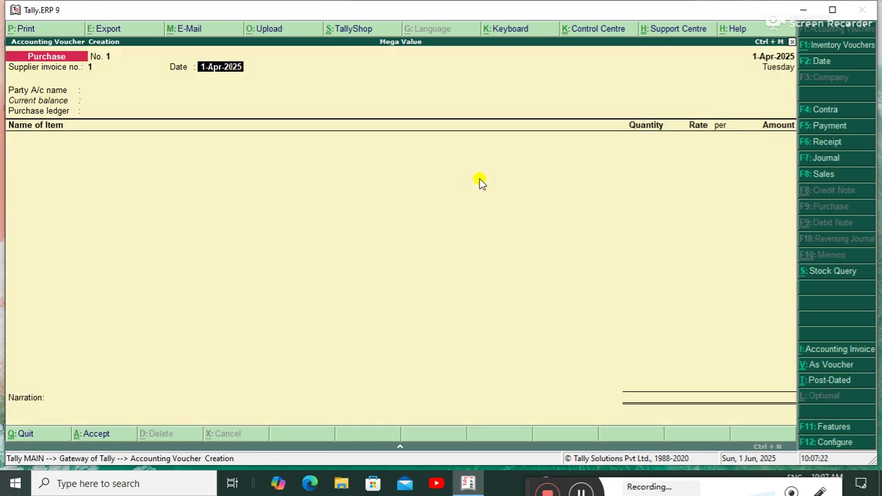
Set the supplier's ledger as party account and Purchase Account as purchase ledger.
key(Return)
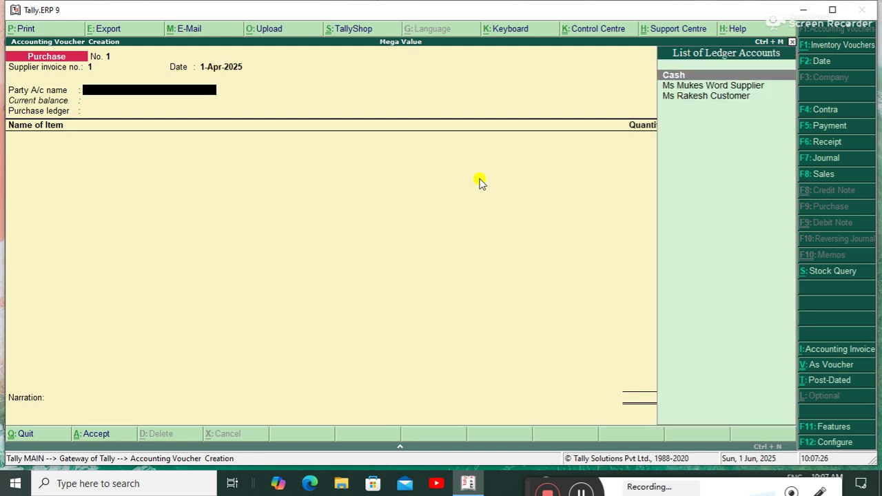
key(Down)
key(Down)
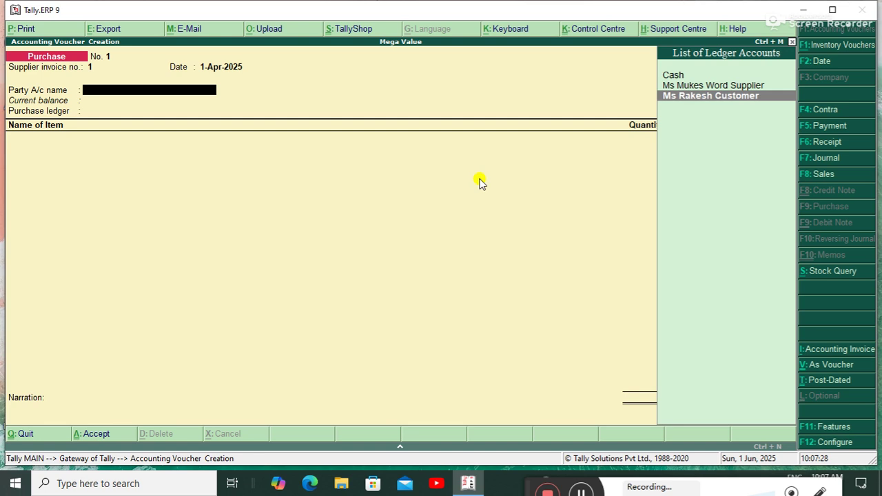
key(Up)
key(Return)
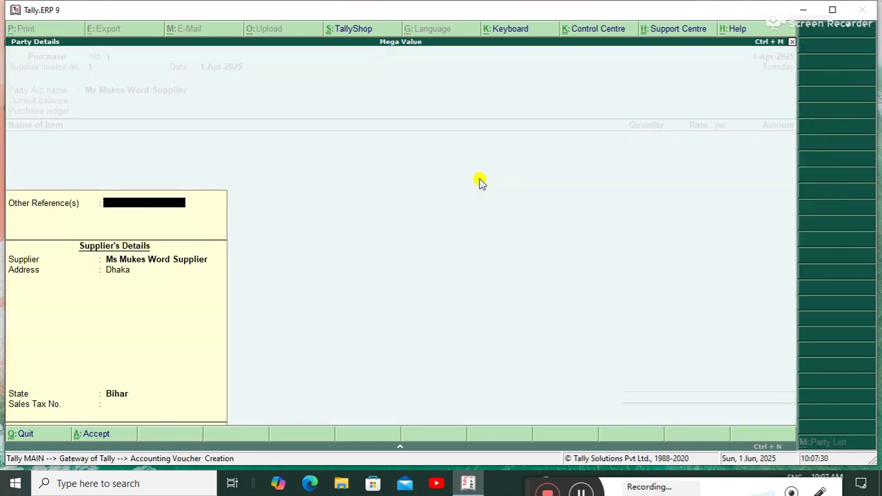
key(Return)
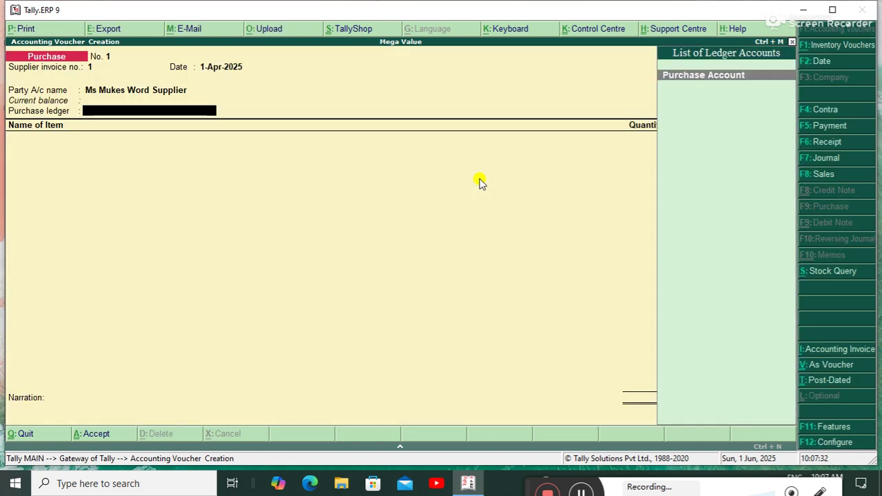
key(Return)
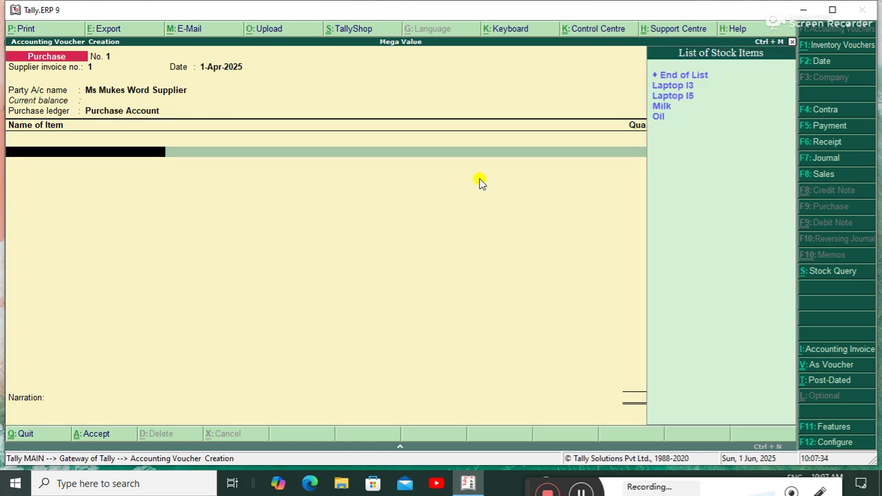
Add Laptop I3 at Rajendra Nagar: 20 pcs at 40,000 each.
key(Down)
click(481, 181)
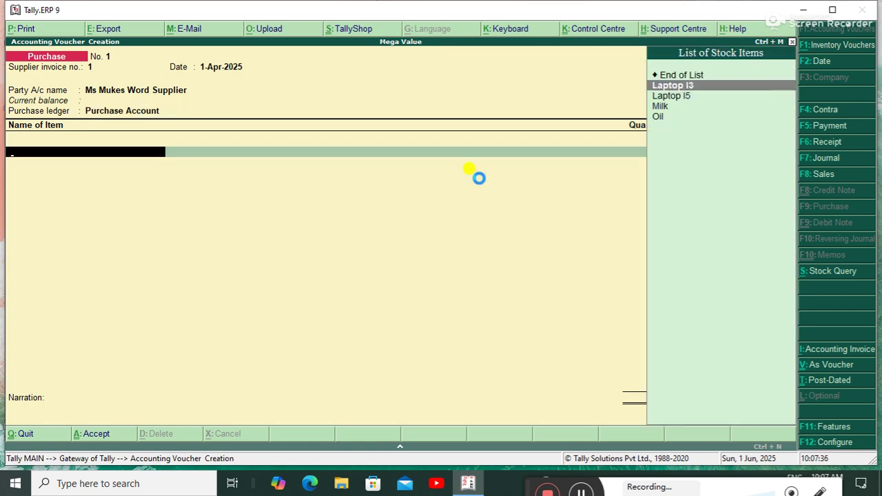
key(Return)
key(Down)
key(Down)
key(Return)
text(20)
key(Return)
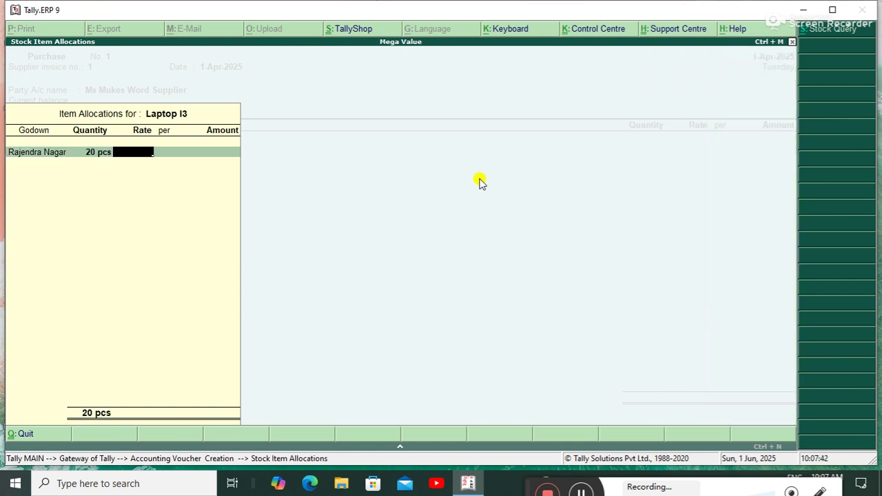
text(40000)
key(Return)
key(Return)
key(Return)
key(Return)
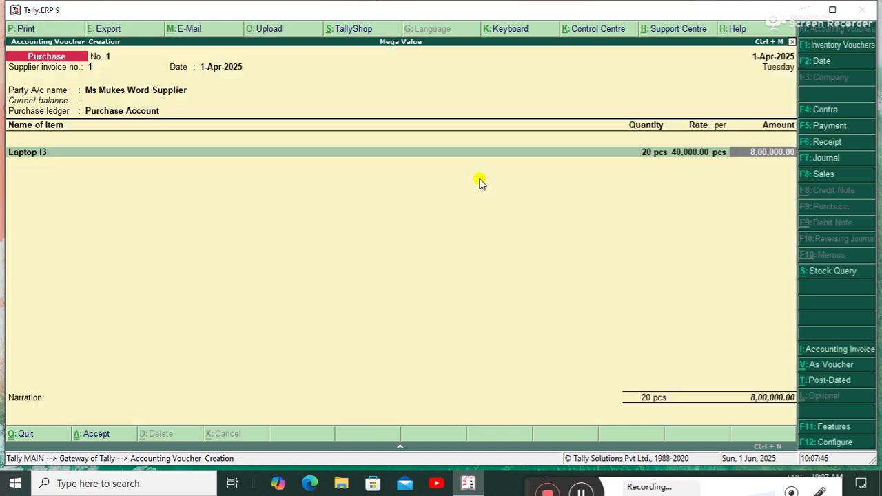
key(Return)
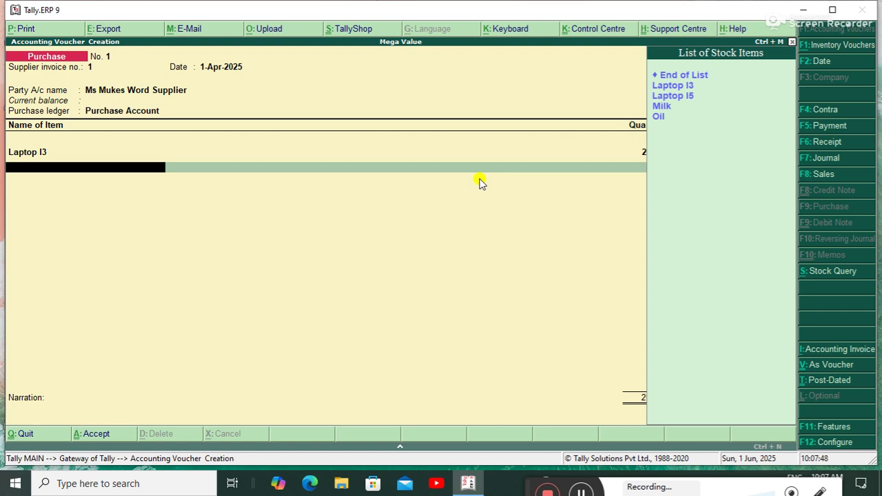
Add Laptop I5 at Rajendra Nagar: 20 pcs at 50,000 each.
key(Down)
key(Down)
key(Return)
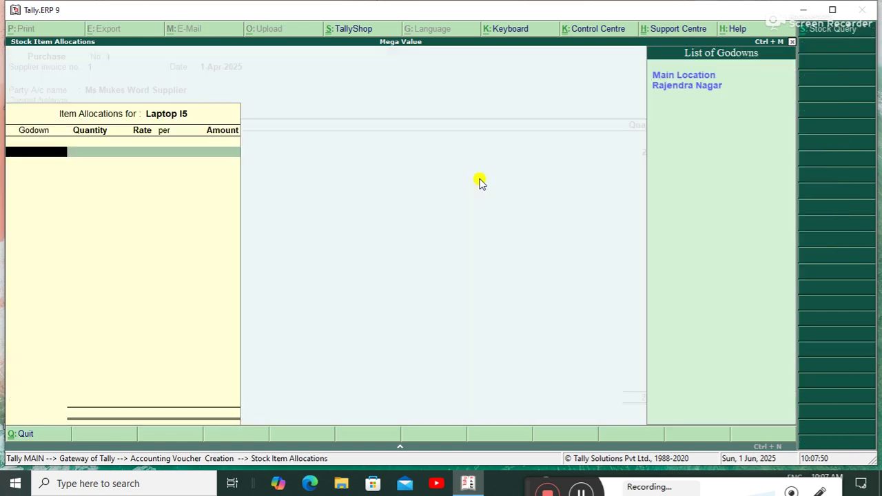
key(Down)
key(Return)
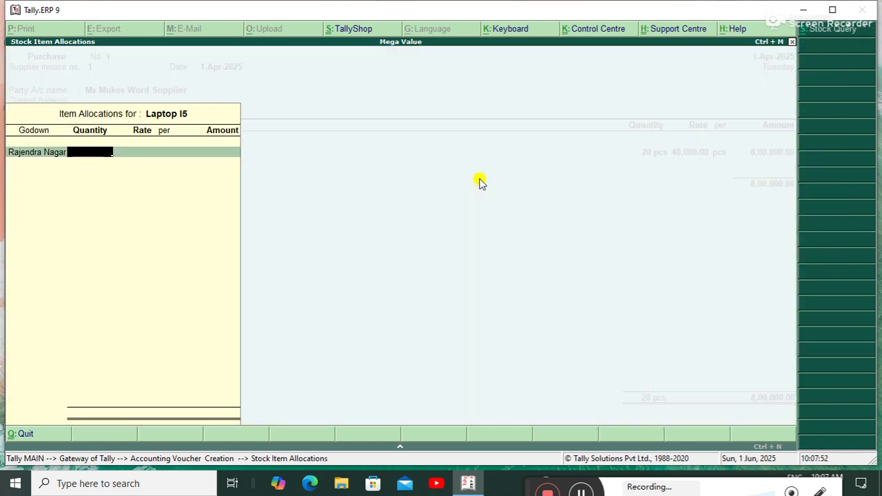
text(20)
key(Return)
text(50,000)
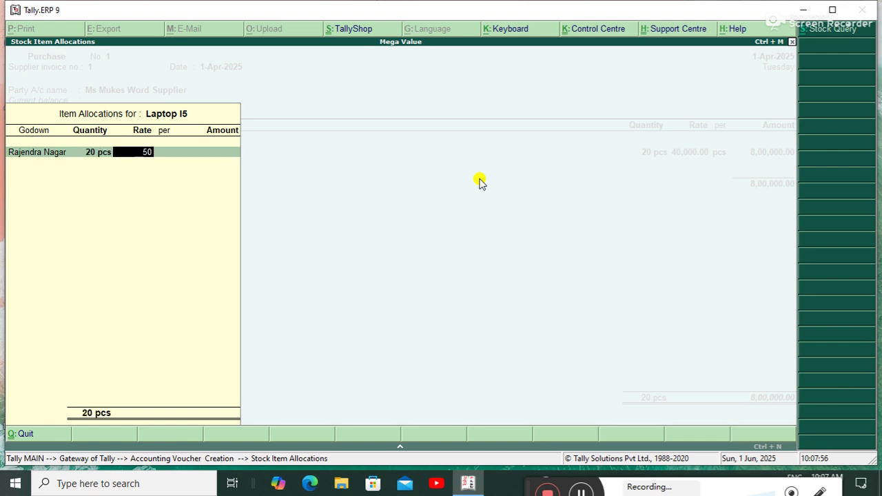
key(Return)
key(Return)
key(Return)
key(Return)
key(Return)
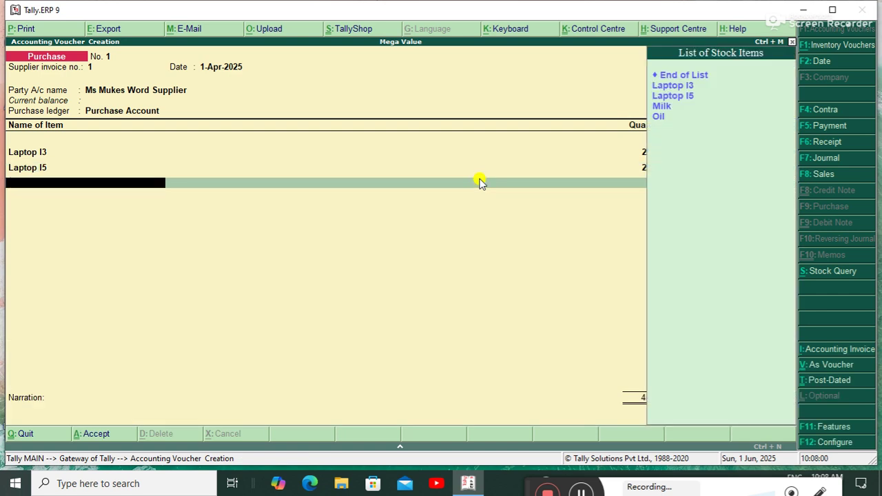
Add Milk at Rajendra Nagar: 50 kg at rate 45.
key(Down)
key(Down)
key(Down)
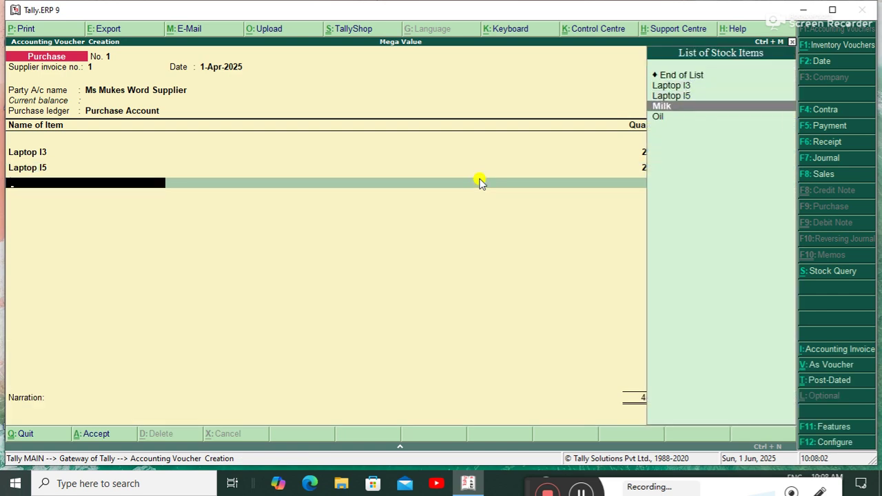
key(Return)
key(Down)
key(Return)
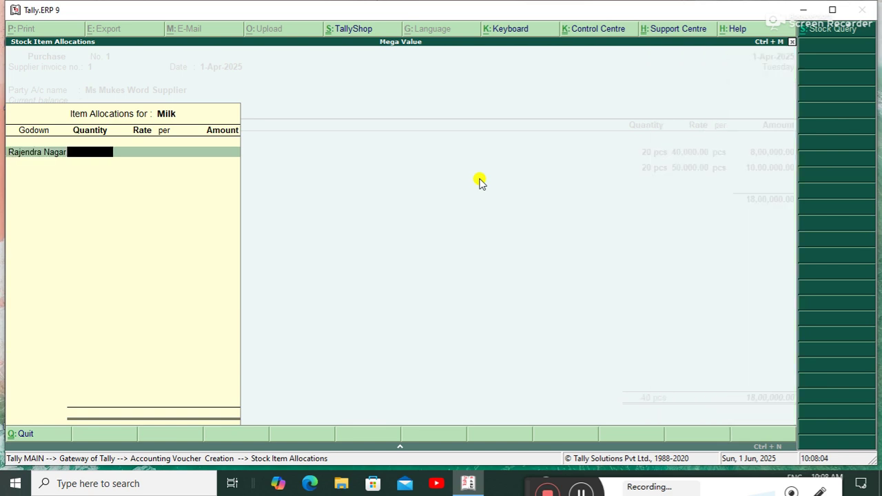
text(50)
key(Return)
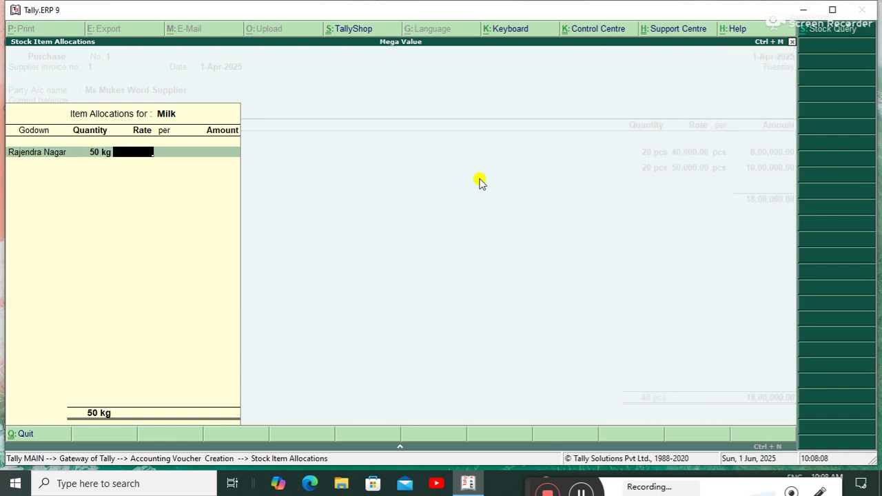
text(45)
key(Return)
key(Return)
key(Return)
key(Return)
key(Return)
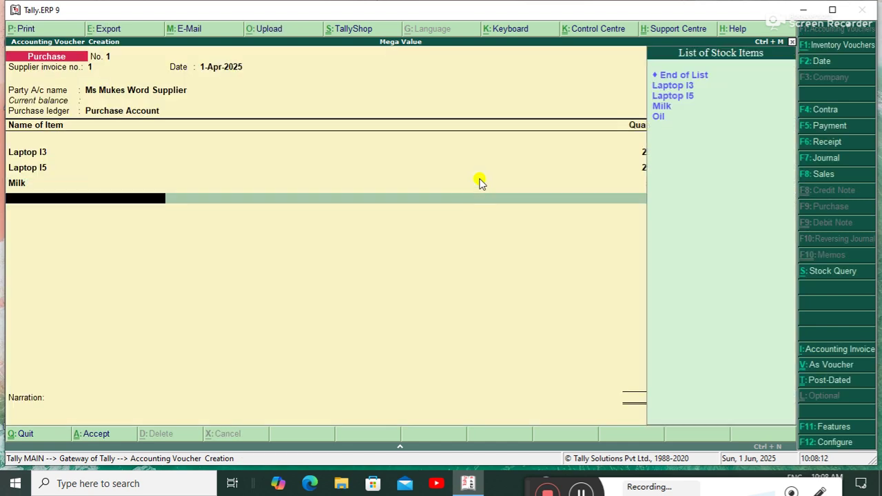
Add Oil at Rajendra Nagar, 600 ltr at 180, and close the item list at 19,10,250.00.
key(Down)
key(Down)
key(Down)
key(Down)
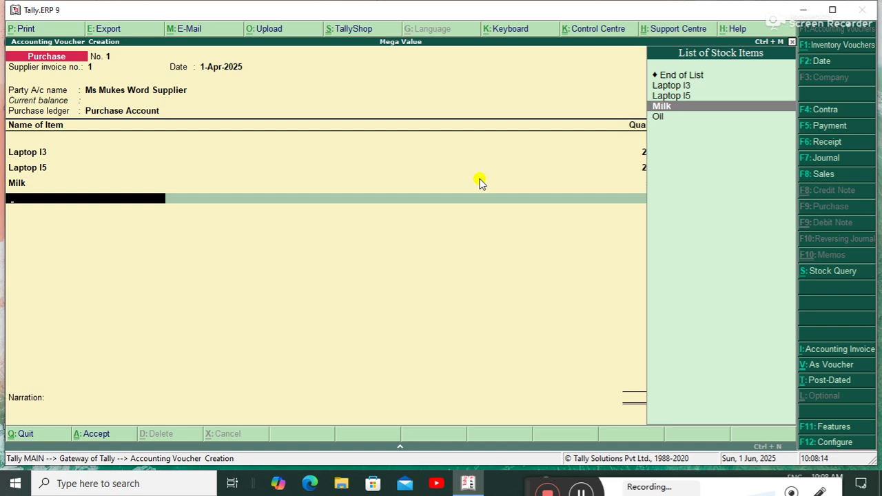
key(Return)
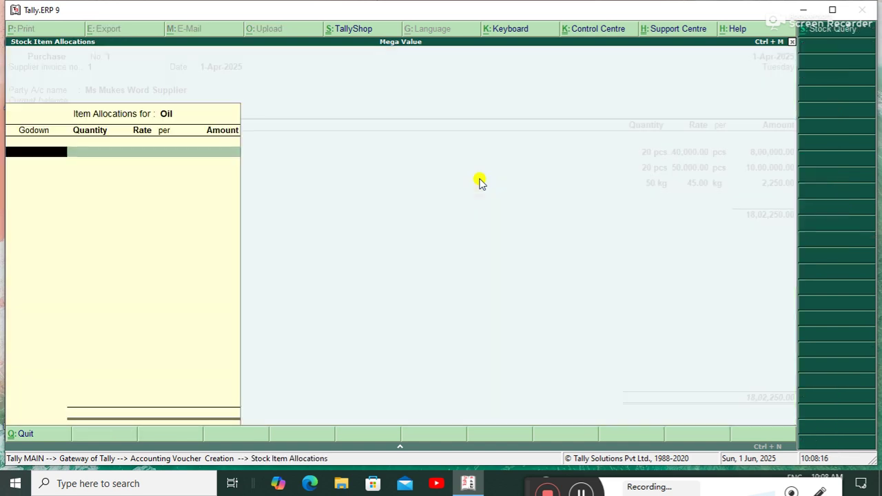
key(Down)
key(Return)
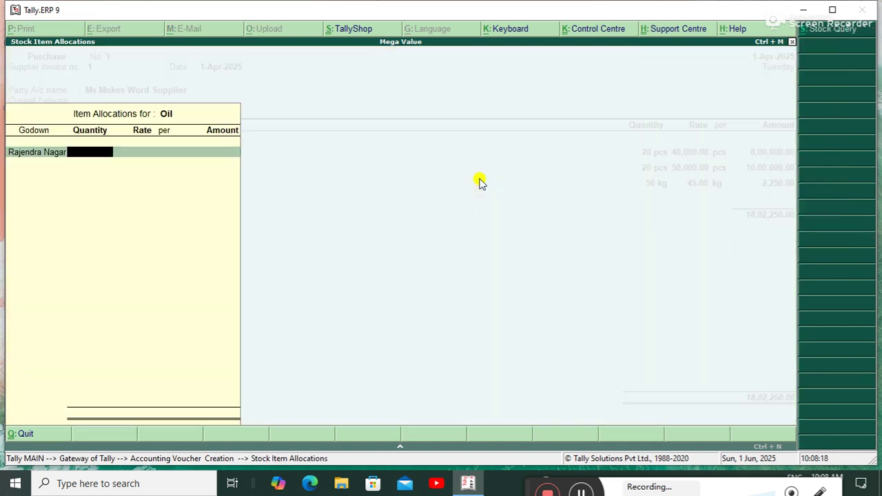
text(600)
key(Return)
key(Return)
key(Return)
key(BackSpace)
key(BackSpace)
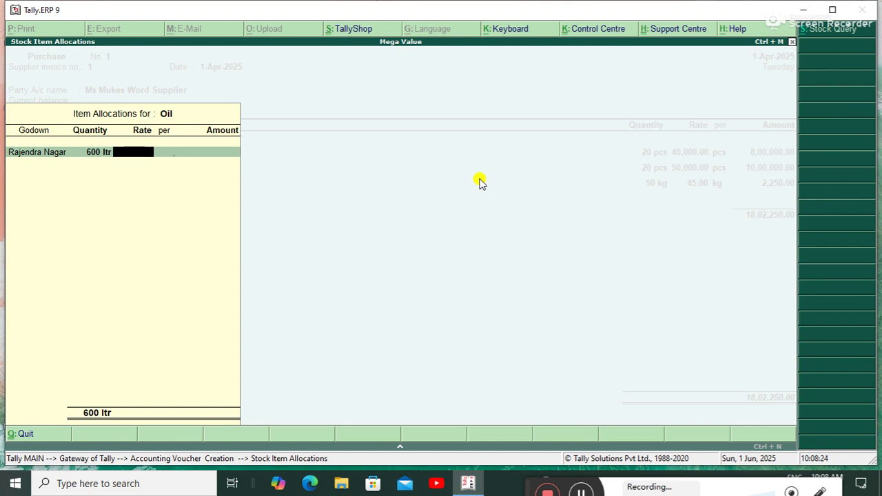
text(180)
key(Return)
key(Return)
key(Return)
key(Return)
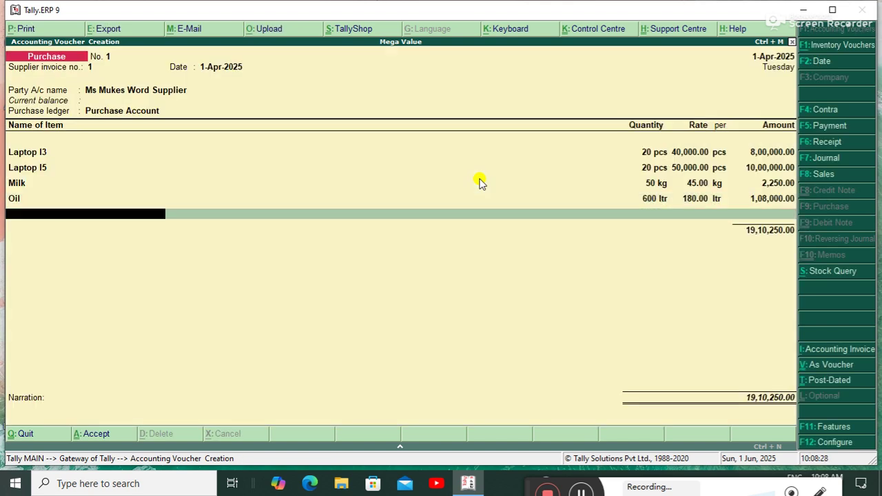
key(Return)
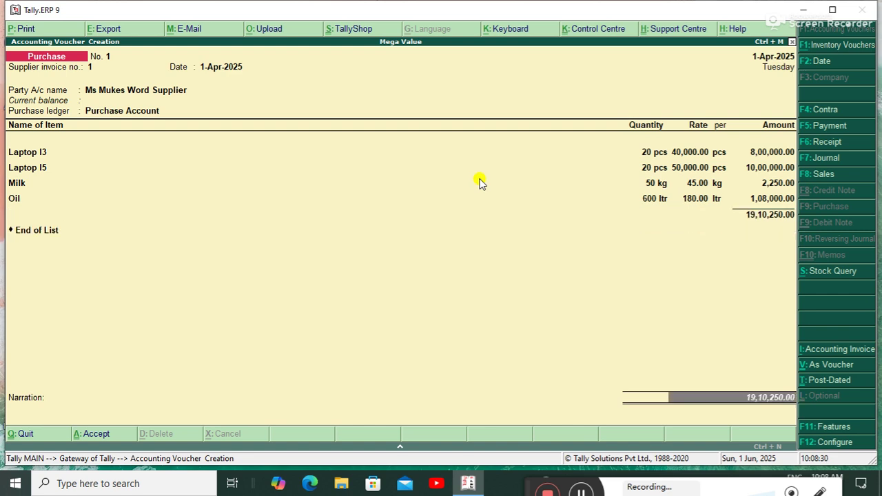
key(Return)
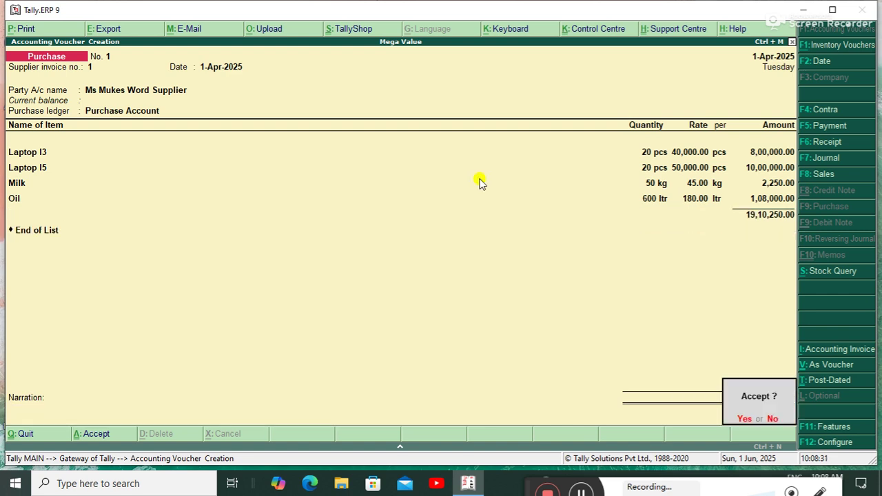
key(Return)
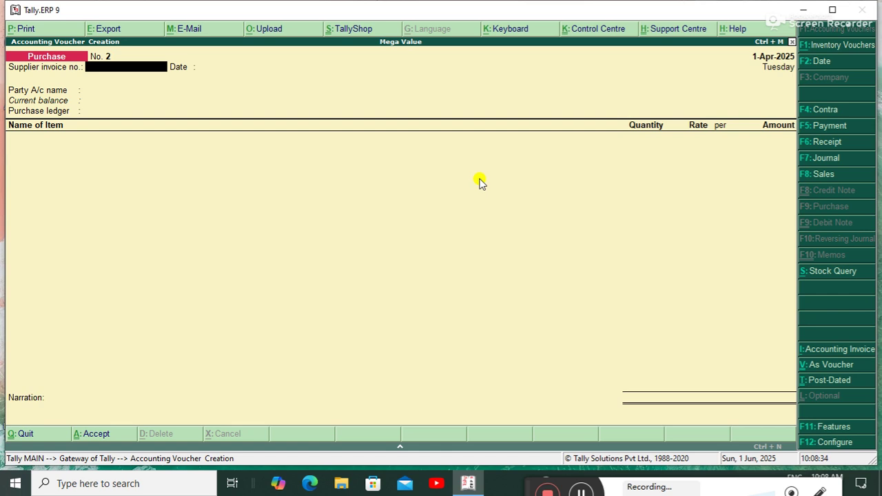
Record and save a Cash payment of 19,10,250.00 to the supplier's ledger as payment voucher No. 1.
key(F5)
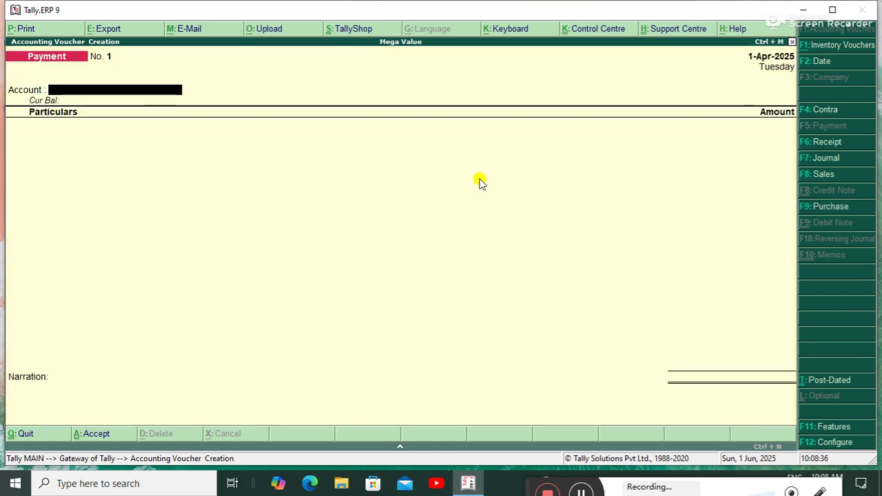
key(Return)
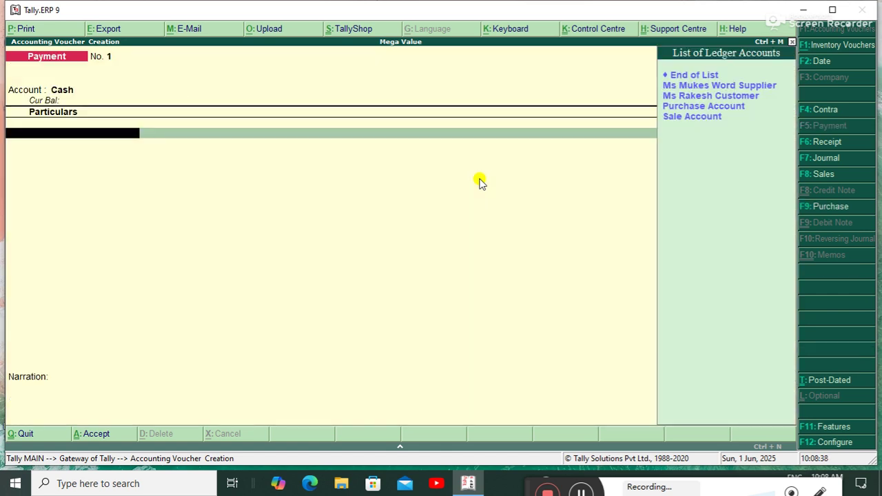
key(Down)
key(Up)
key(Return)
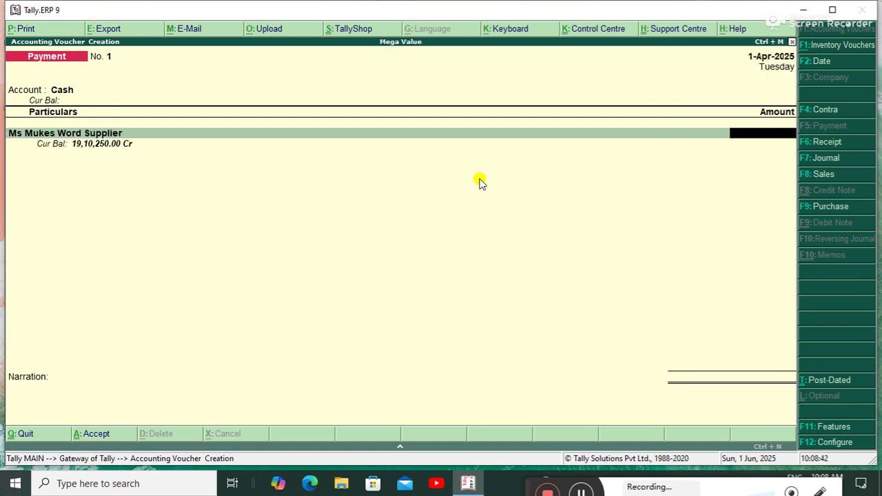
text(1910250)
key(Return)
key(Return)
key(Return)
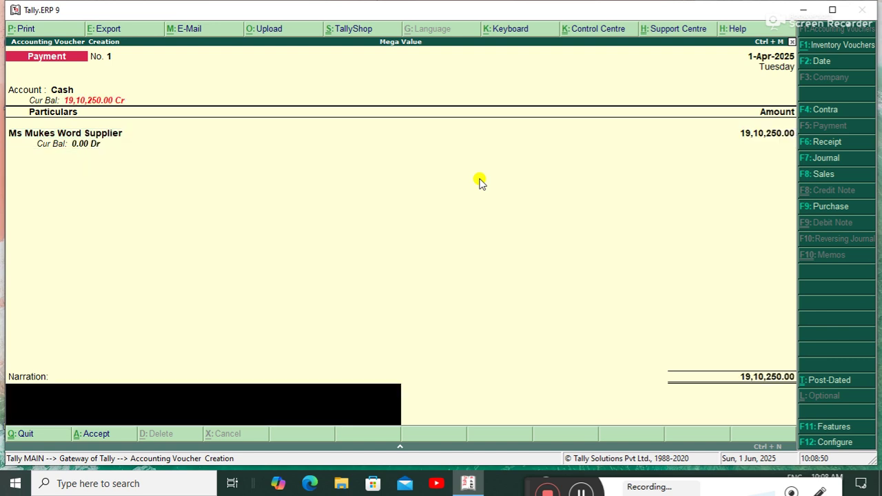
key(Return)
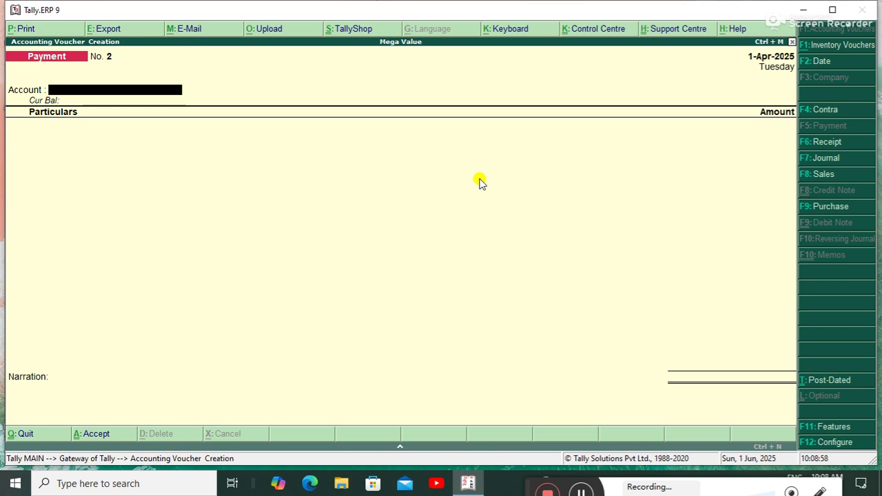
key(F8)
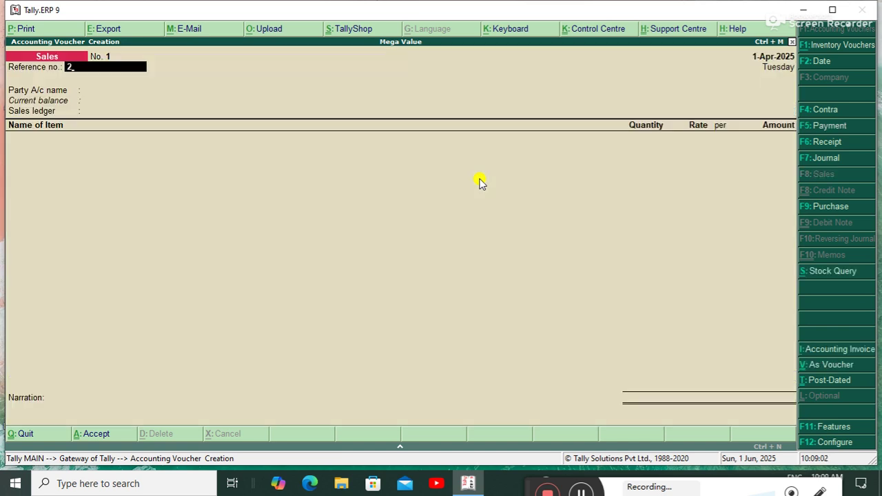
Start the sales voucher with the customer as party and Sale Account as the sales ledger.
key(Return)
key(Down)
key(Down)
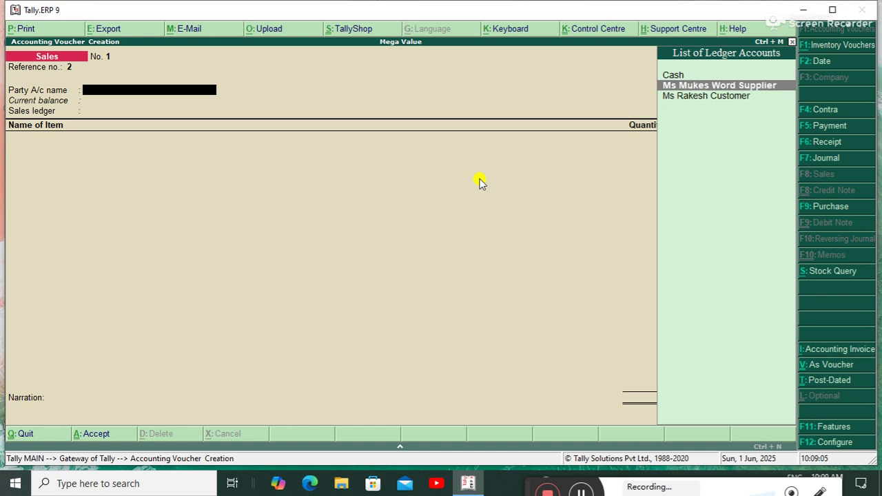
key(Return)
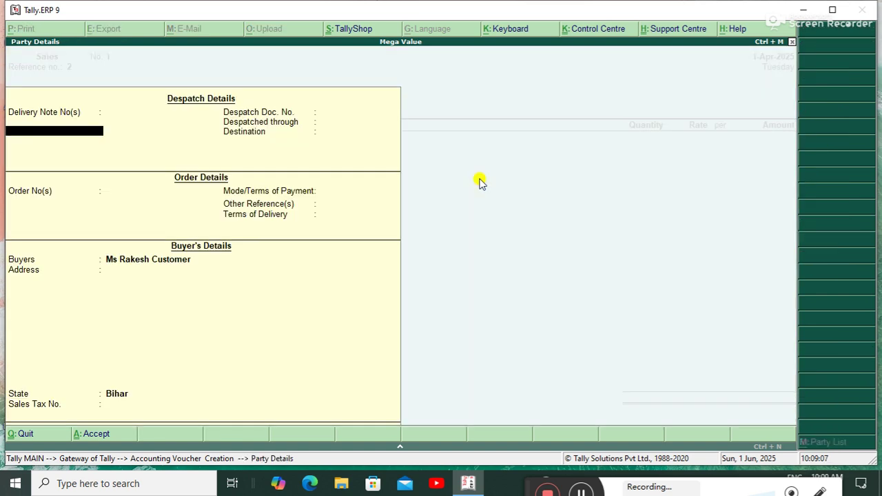
key(ctrl+a)
key(Return)
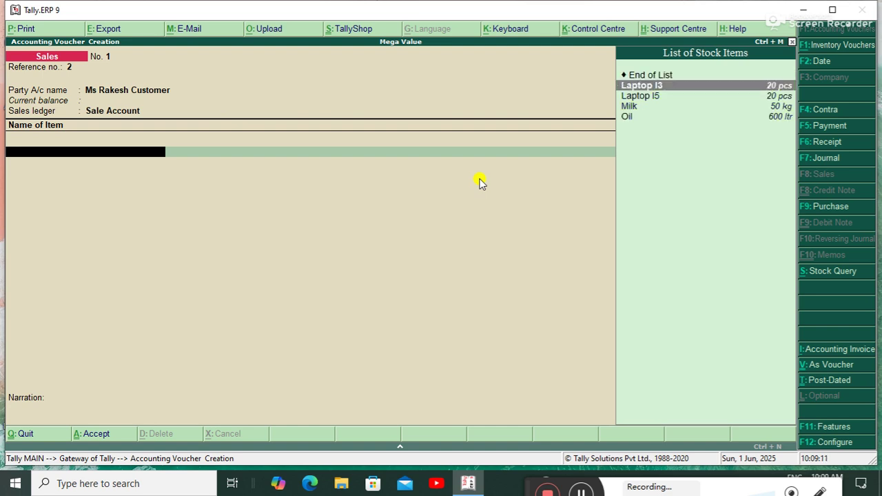
Add Laptop I3: 10 pcs at 45,000 from the Rajendra Nagar godown.
key(Return)
key(Down)
key(Return)
text(10)
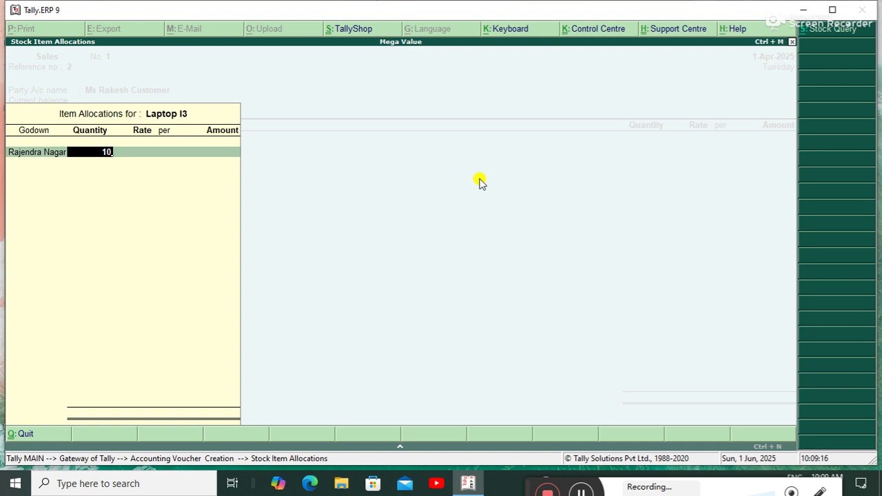
key(Return)
text(450000)
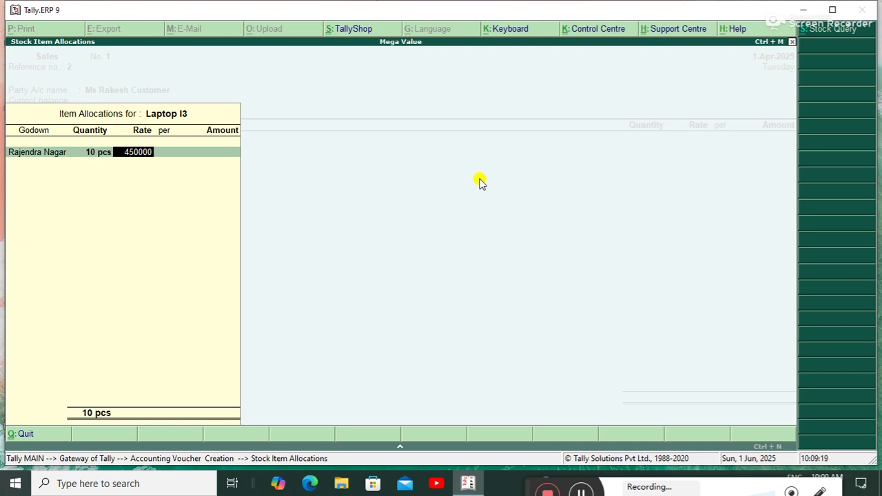
key(BackSpace)
key(Return)
key(Return)
key(Return)
key(Return)
key(Return)
Add Laptop I5: 10 pcs at 55,000 from the Rajendra Nagar godown.
key(Down)
key(Down)
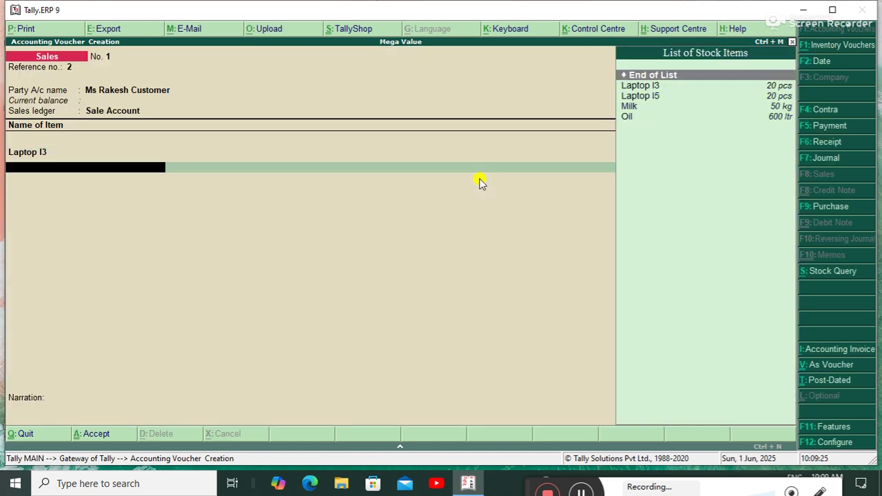
key(Return)
key(Down)
key(Return)
text(10)
key(Return)
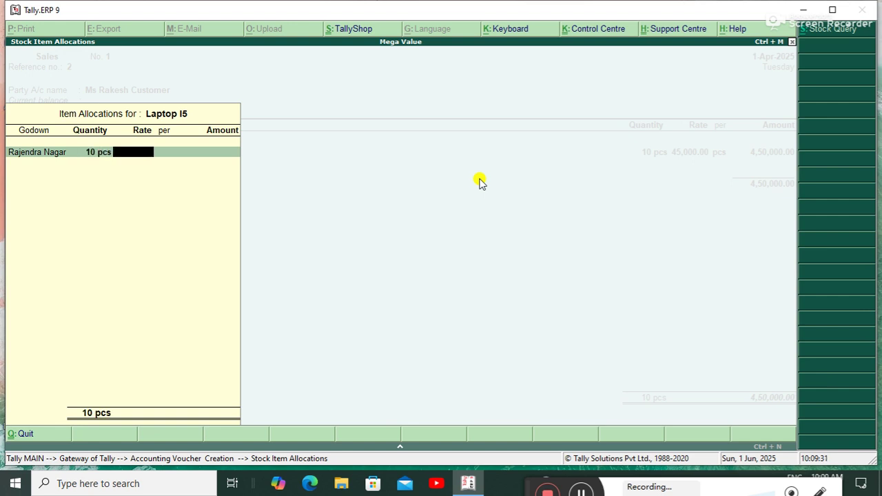
text(55000)
key(Return)
Add Milk: 40 kg at 70 from the Rajendra Nagar godown.
key(Return)
key(Return)
key(Return)
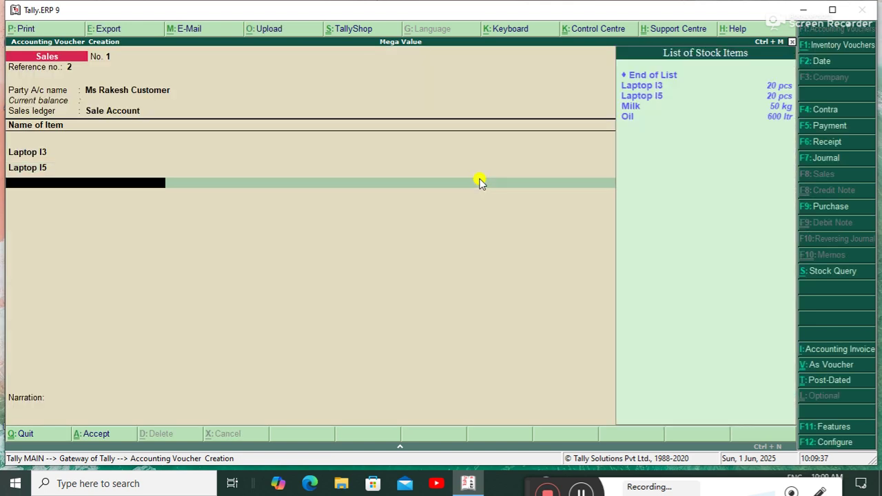
key(Down)
key(Return)
key(Down)
key(Return)
text(40)
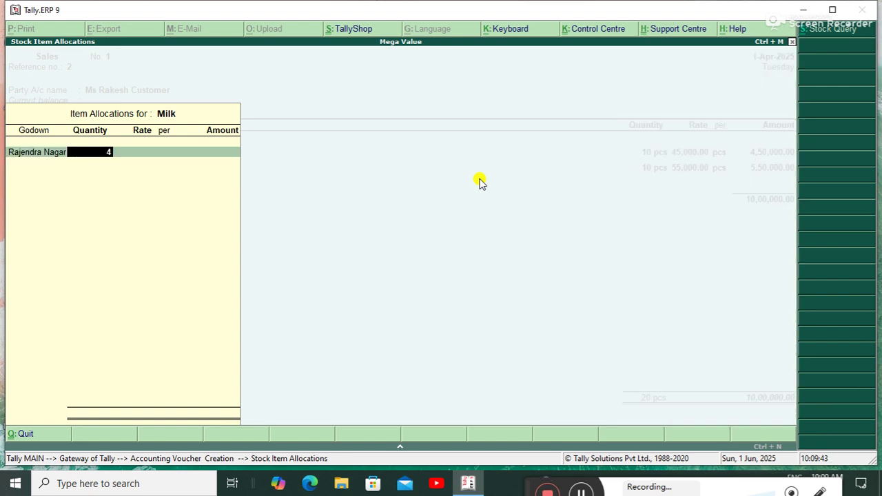
key(Return)
text(70)
key(Return)
key(Return)
key(Return)
key(Return)
key(Return)
key(Down)
key(Down)
key(Down)
Add Oil, 500 ltr at 190 from Rajendra Nagar, and save the 10,97,800 sales voucher.
key(Down)
key(Return)
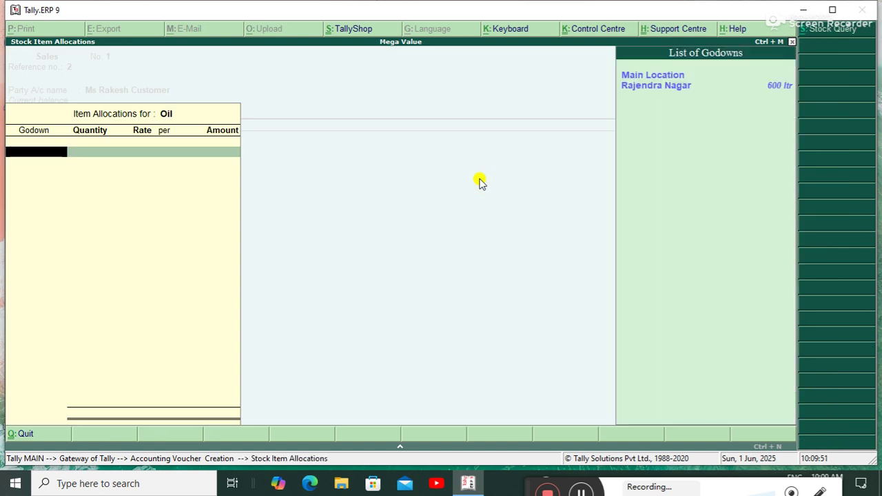
key(Down)
key(Return)
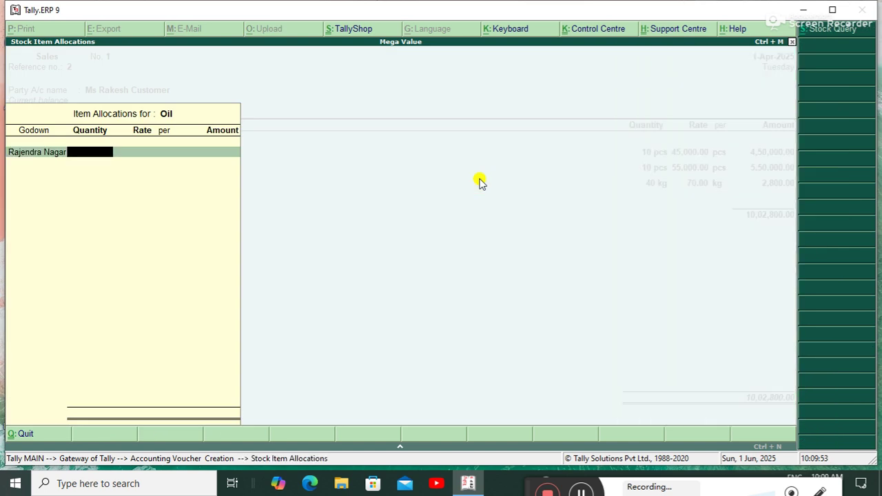
text(500)
key(Return)
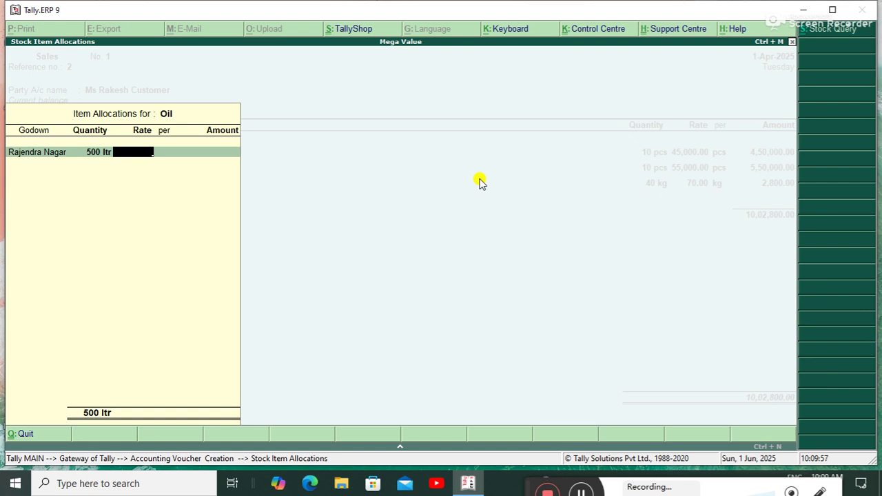
text(190)
key(Return)
key(Return)
key(Return)
key(Return)
key(Return)
key(Return)
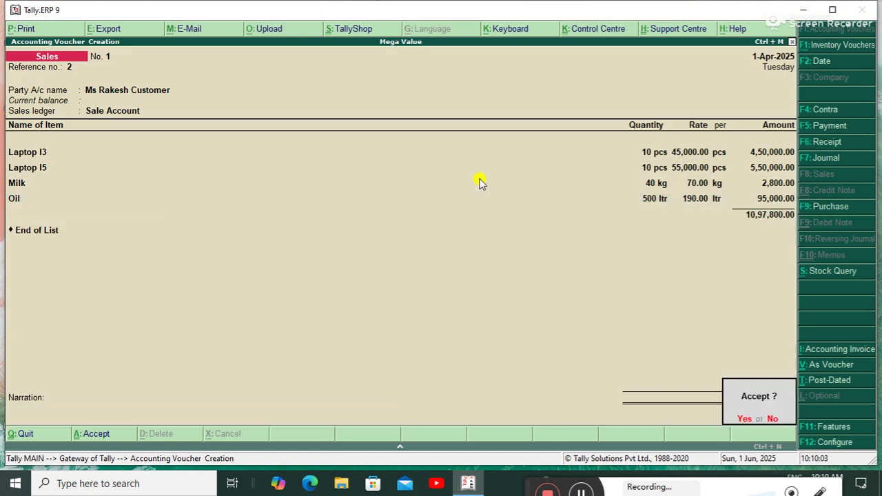
key(Return)
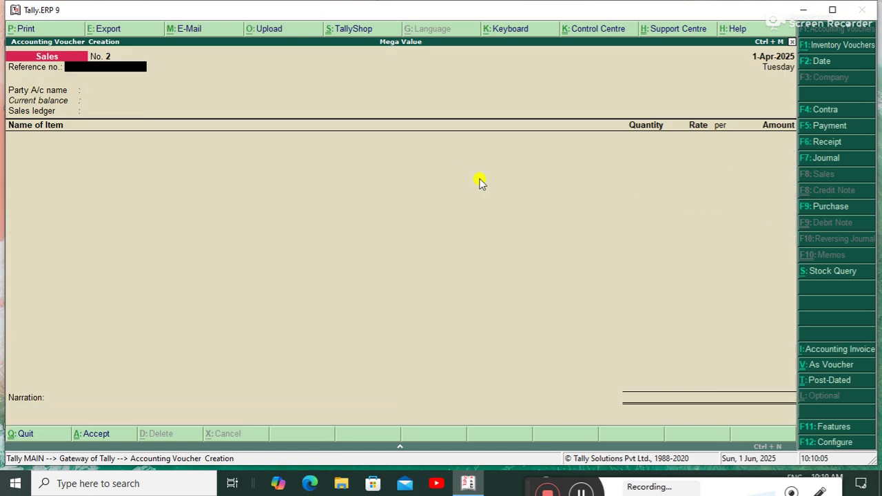
Save a Cash receipt of 10,97,800 from the customer's ledger, then return to the Gateway of Tally.
key(F6)
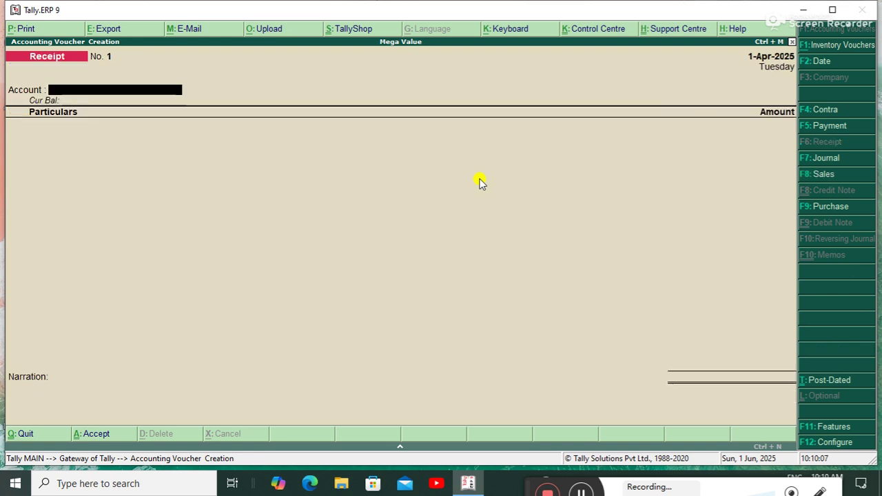
key(Return)
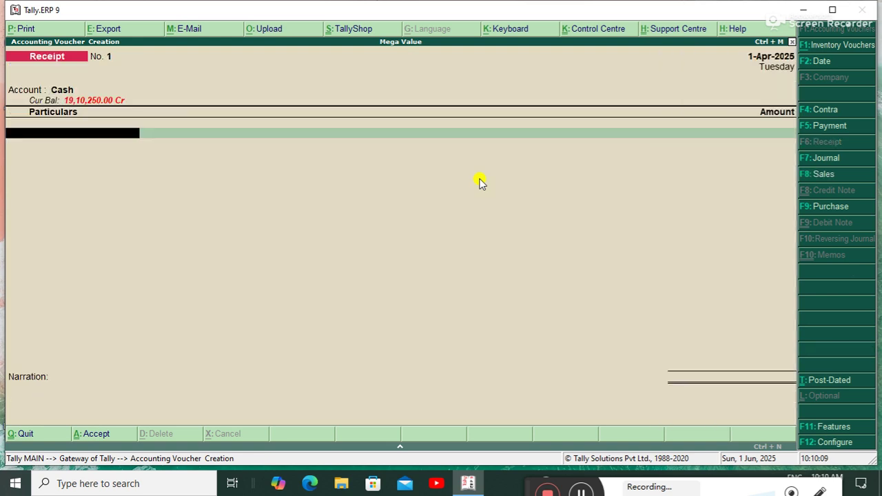
key(Down)
key(Down)
key(Down)
key(Up)
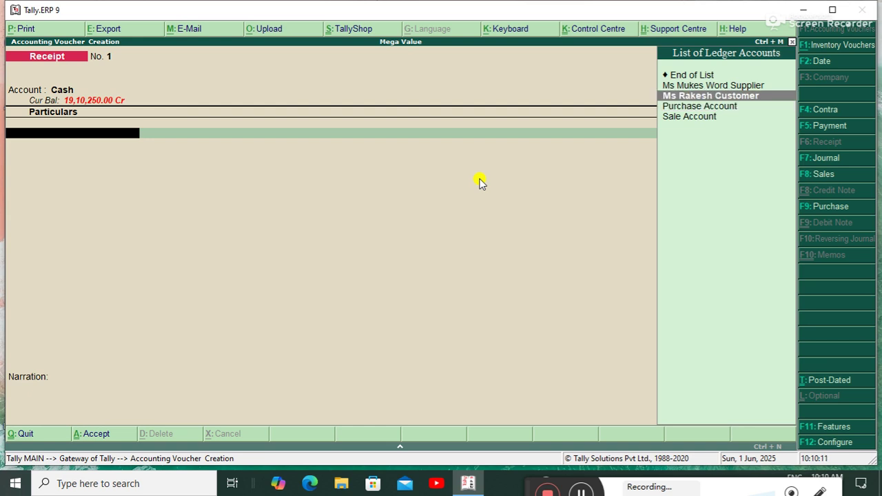
key(Return)
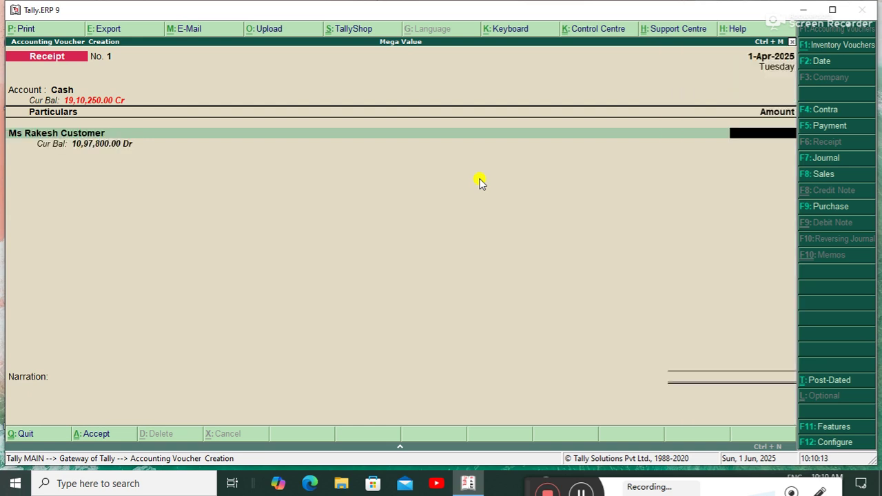
text(10,97,)
text(800)
key(Return)
key(Return)
key(Return)
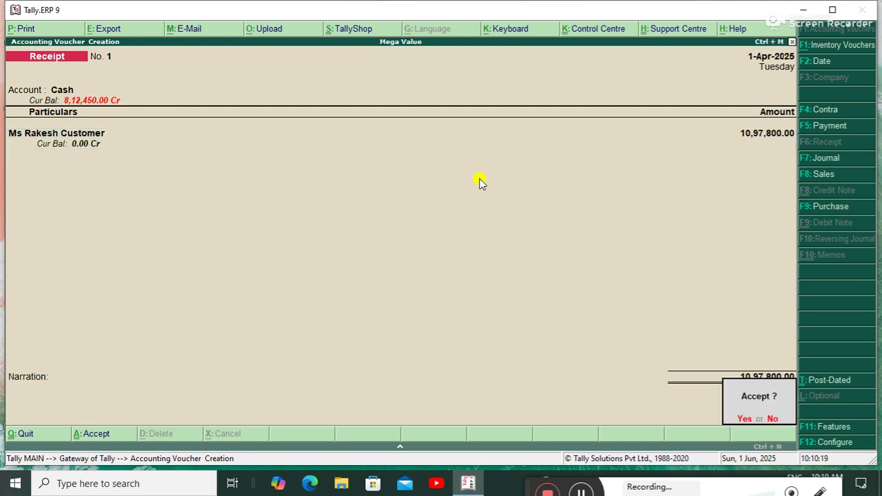
key(Return)
key(Escape)
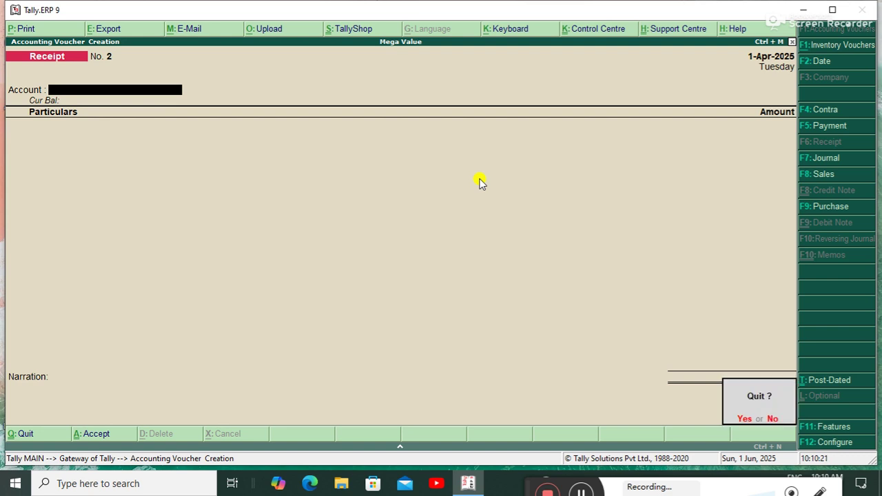
key(Return)
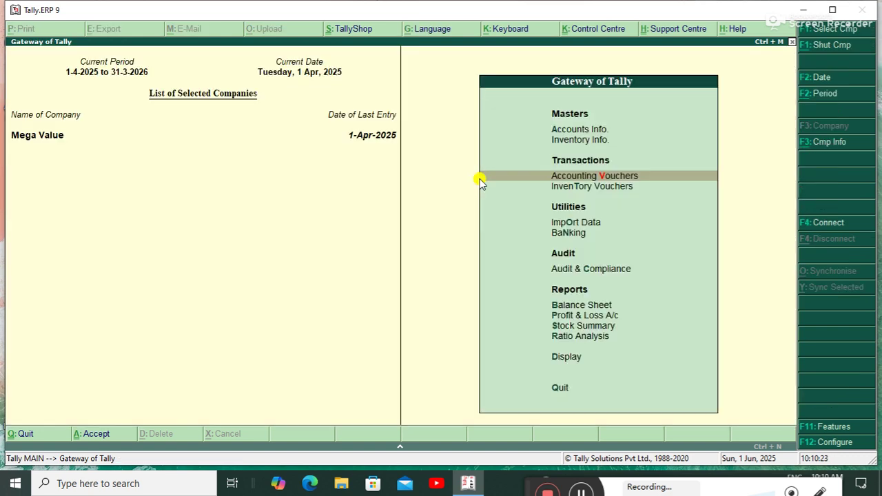
Open Purchase voucher No. 1 from the Day Book under Display.
key(Down)
key(Down)
key(Down)
key(Down)
key(Down)
key(Down)
key(Down)
key(Down)
key(Down)
key(Return)
key(Down)
key(Return)
key(Down)
key(Down)
key(Down)
key(Return)
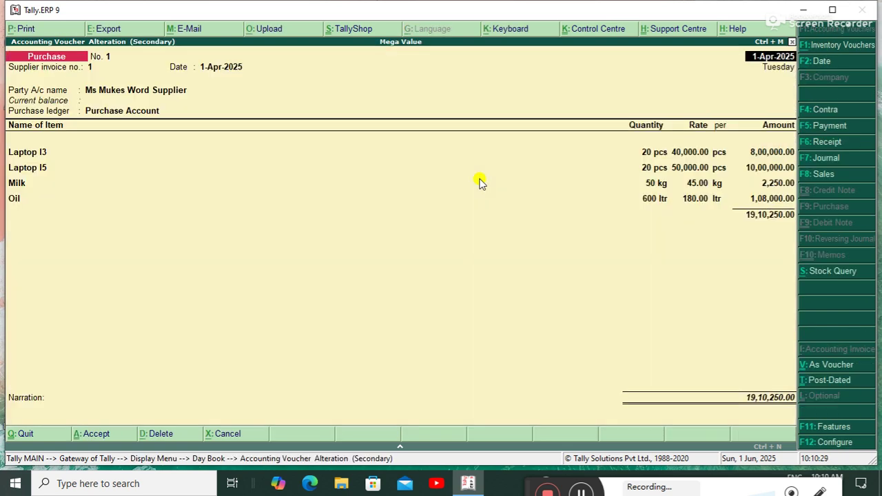
Print the purchase voucher with preview enabled to show the invoice.
key(alt+p)
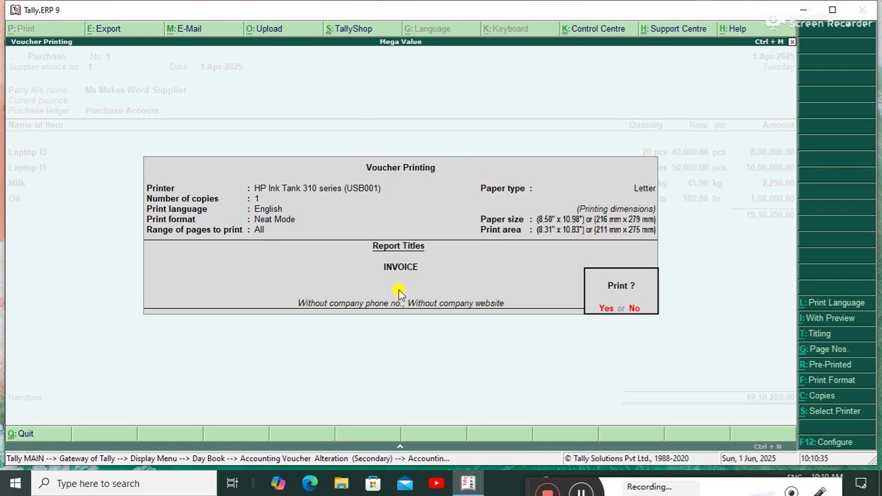
key(alt+i)
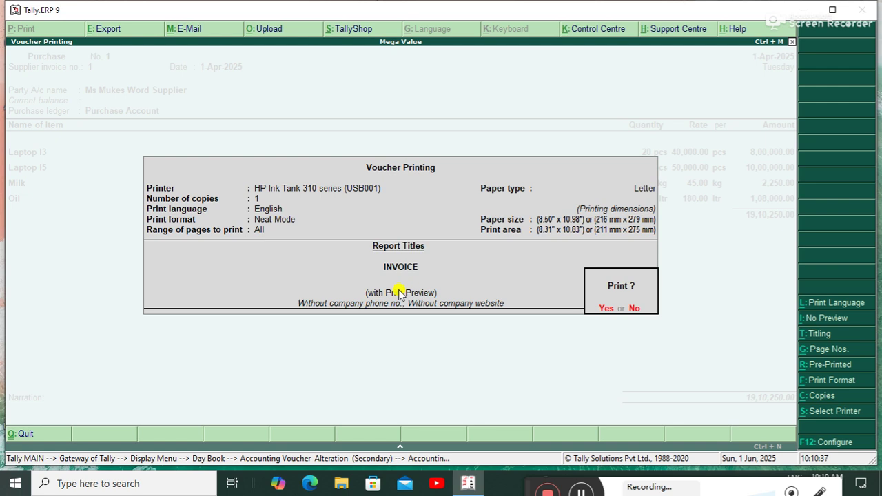
key(Return)
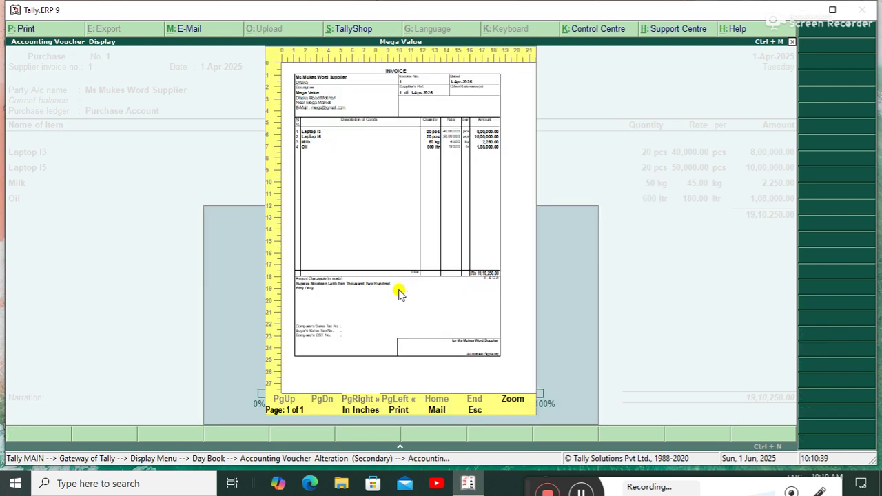
Zoom into the invoice preview and scroll down to check its full contents.
click(518, 399)
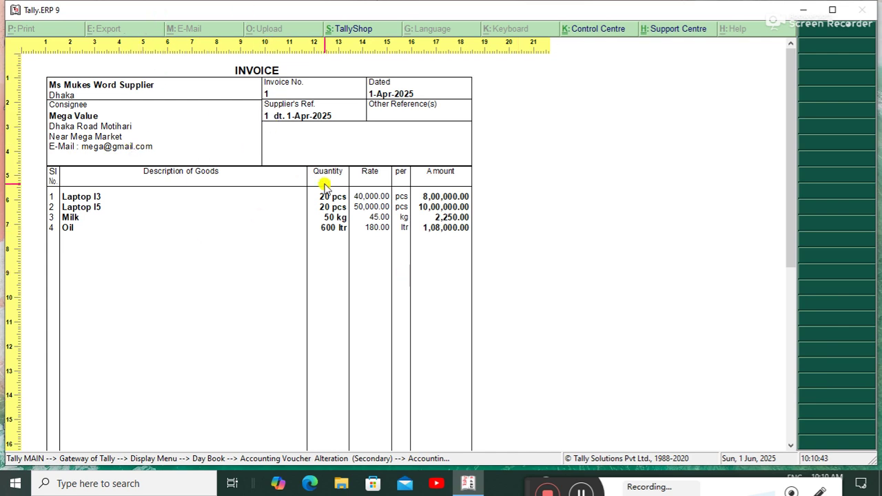
drag(790, 79, 757, 303)
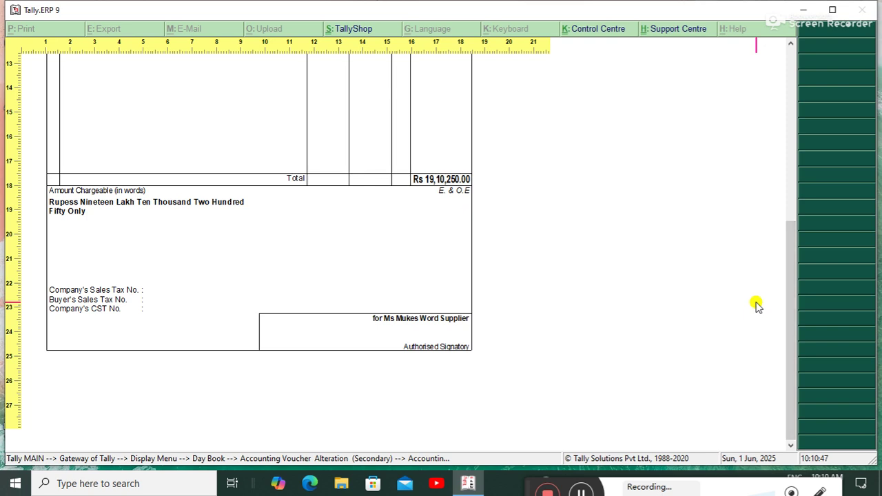
key(Escape)
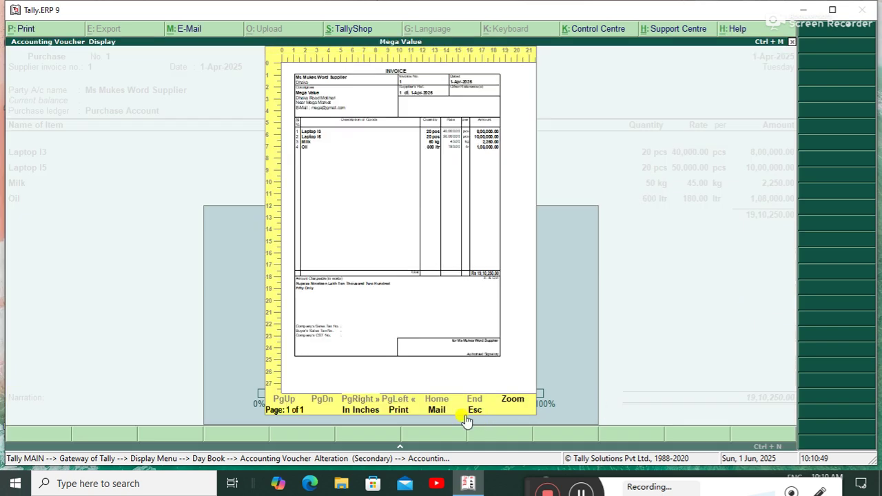
Print the purchase invoice and return to Purchase voucher No. 1.
click(401, 410)
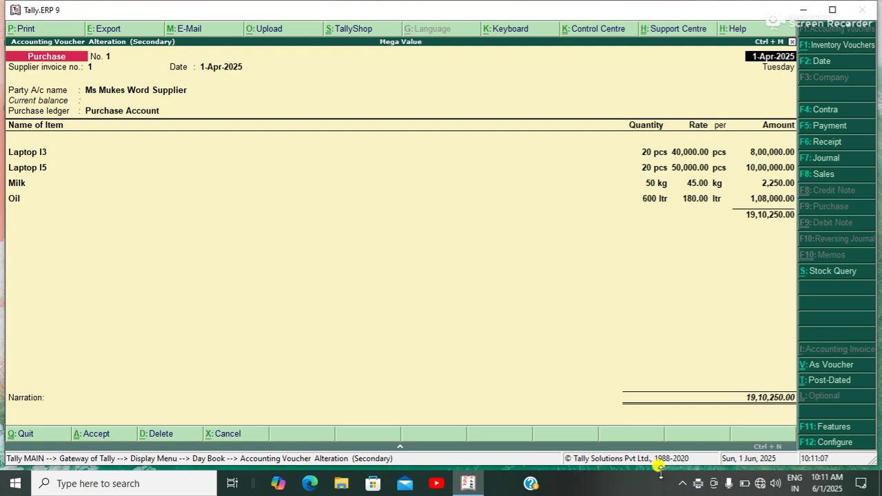
click(682, 483)
click(676, 485)
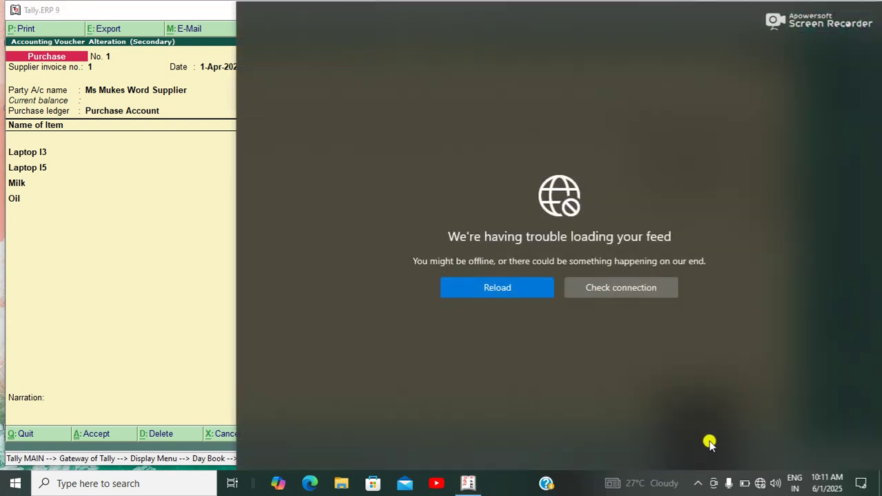
click(193, 257)
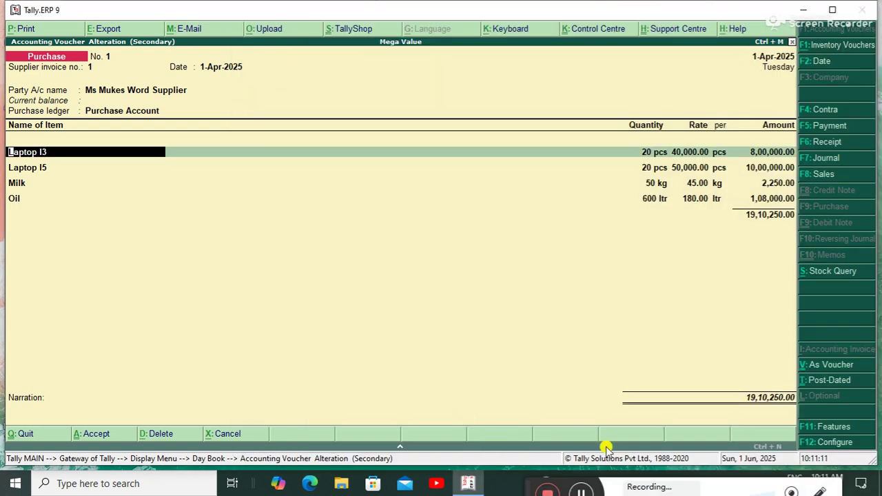